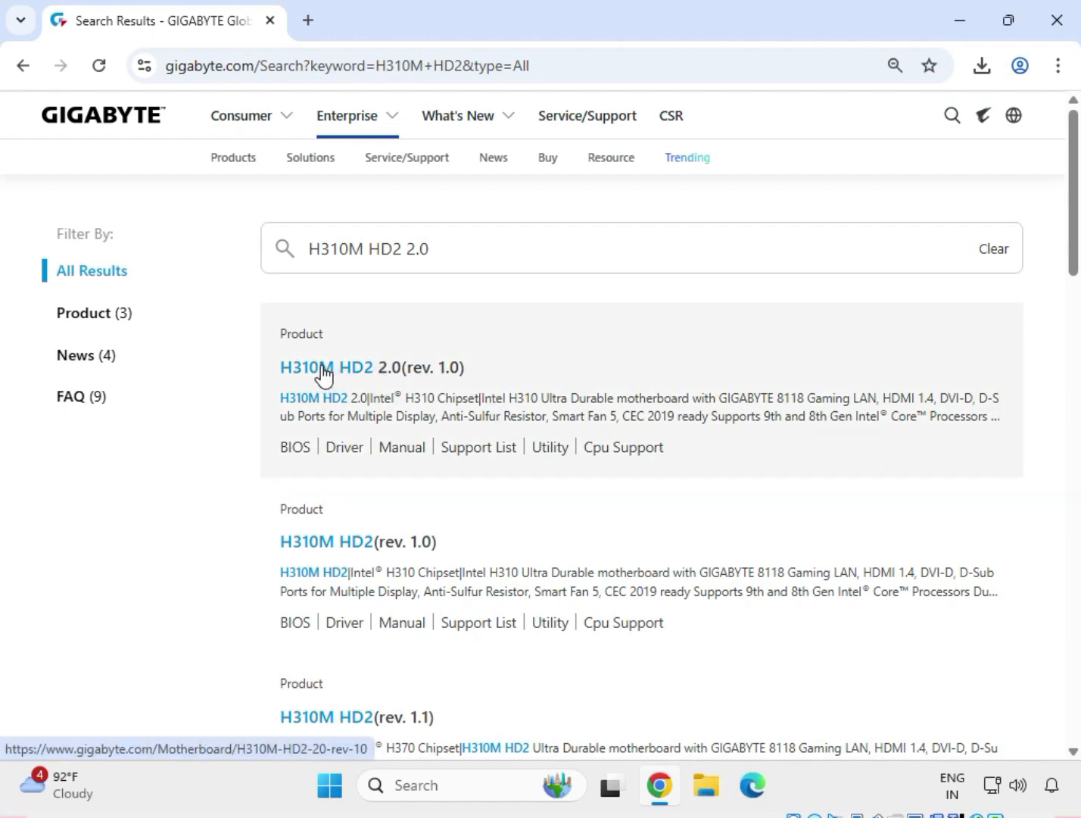
Open the H310M HD2 2.0 (rev. 1.0) support downloads and filter the drivers to Windows 11 64bit.
{"action": "left_click", "coordinate": [324, 366]}
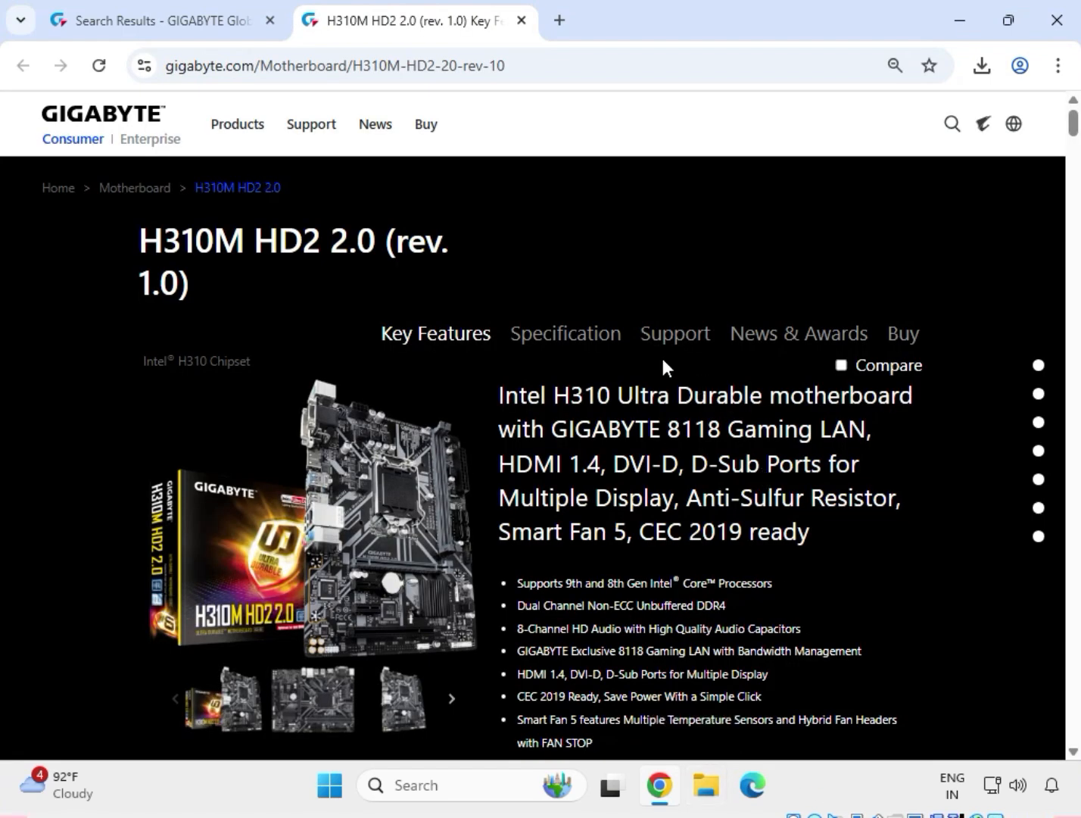
{"action": "left_click", "coordinate": [671, 336]}
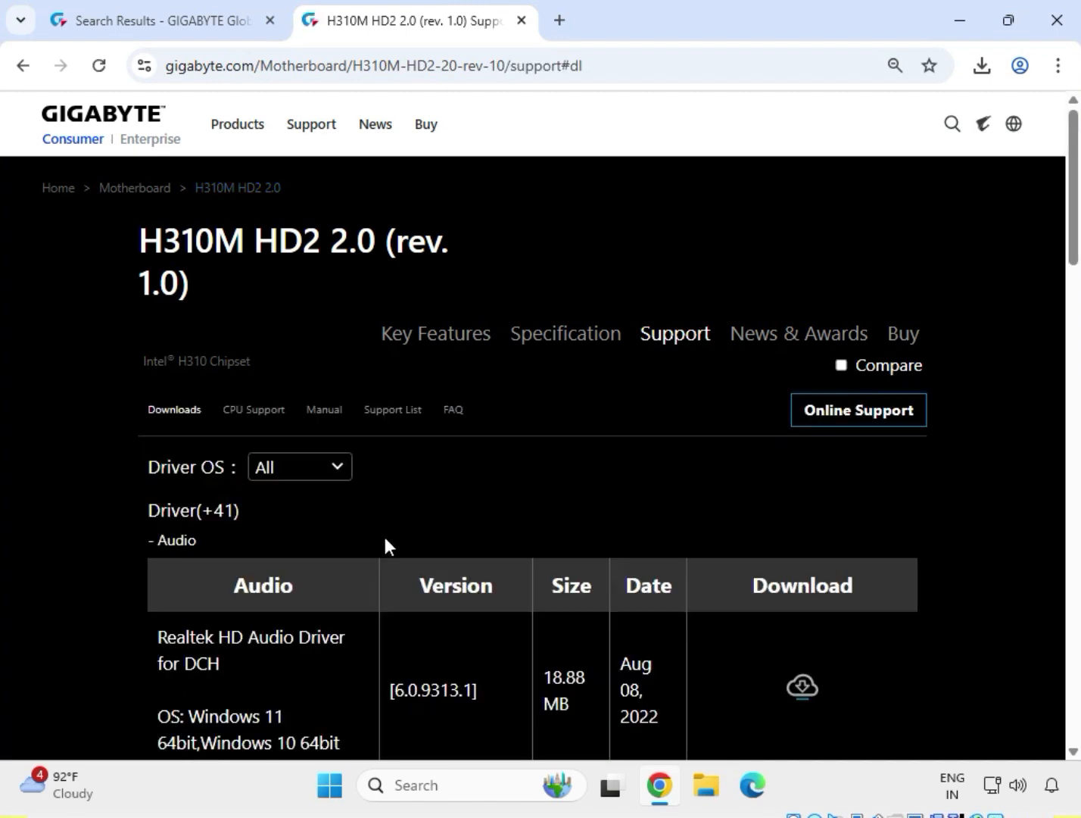
{"action": "left_click", "coordinate": [333, 480]}
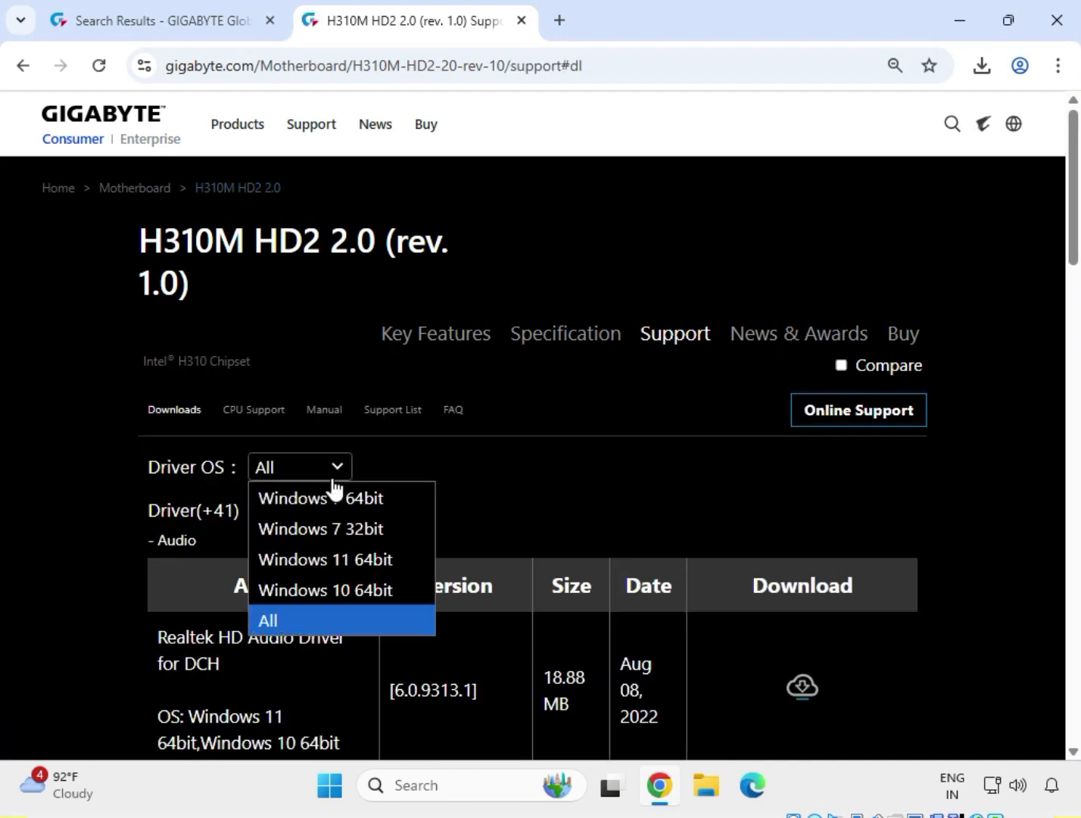
{"action": "left_click", "coordinate": [356, 562]}
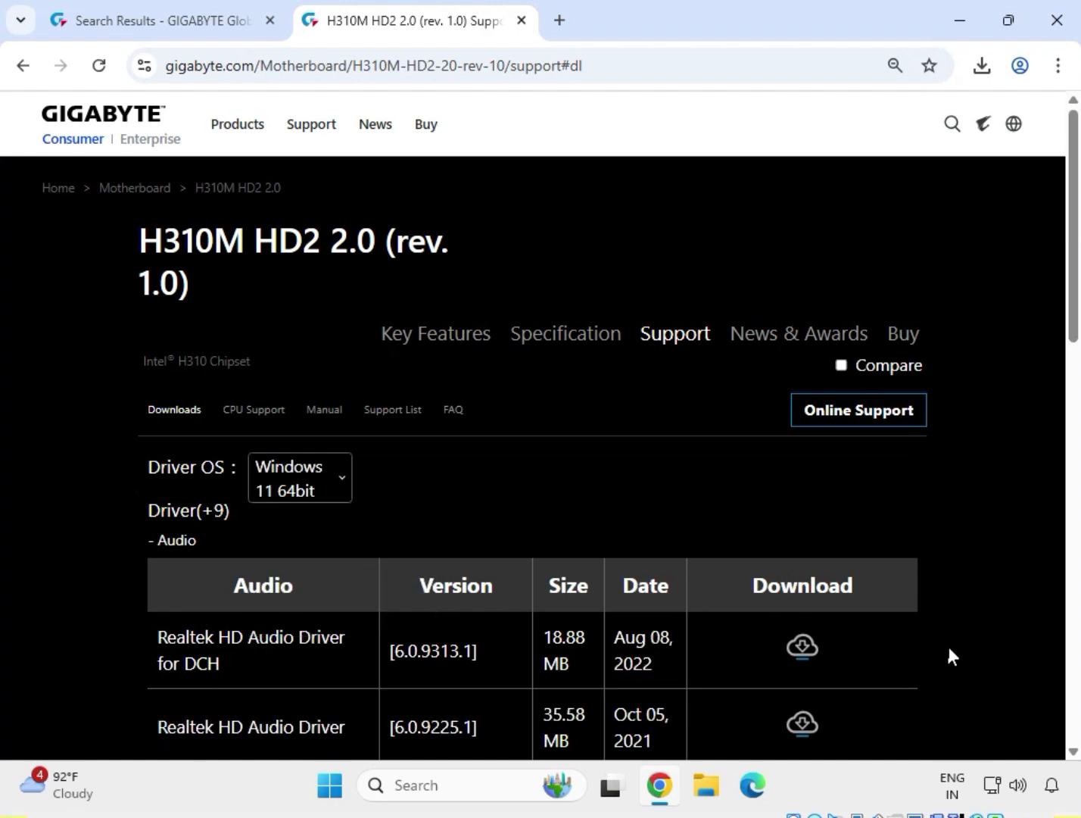
Download the Realtek HD Audio Driver version 6.0.9225.1 from the Audio drivers.
{"action": "scroll", "coordinate": [949, 649], "scroll_direction": "down", "scroll_amount": 2}
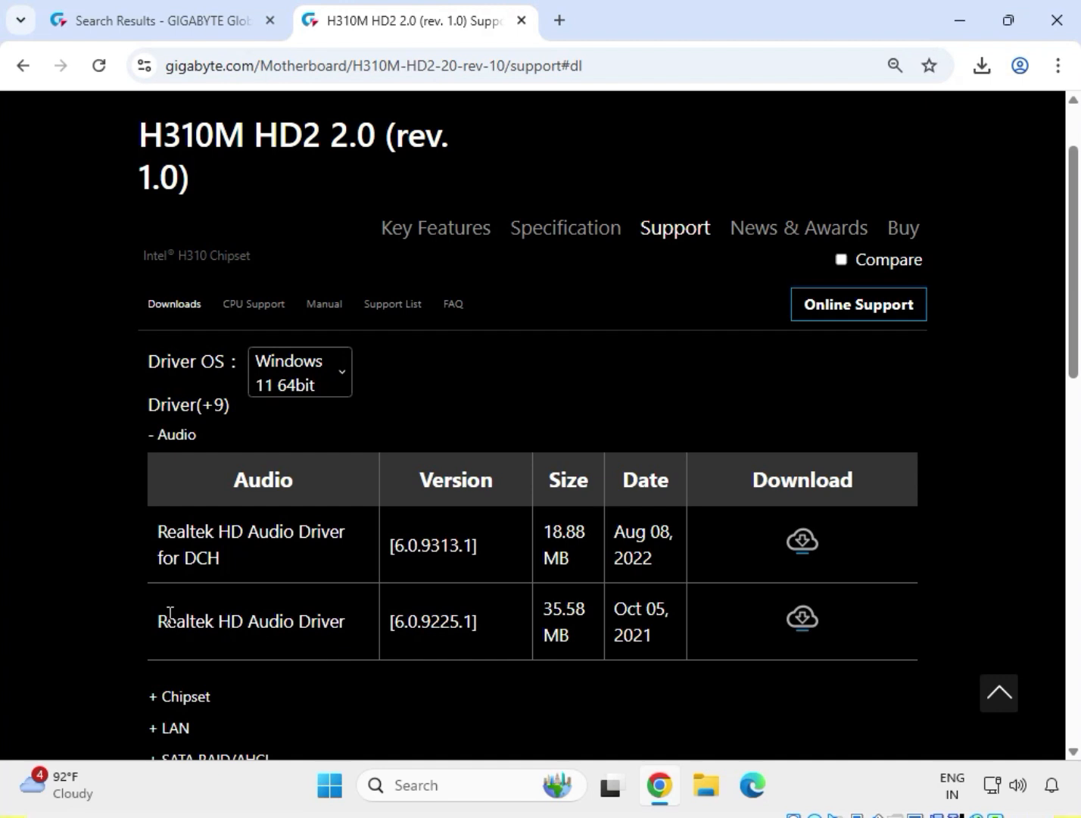
{"action": "left_click_drag", "start_coordinate": [169, 617], "coordinate": [318, 643]}
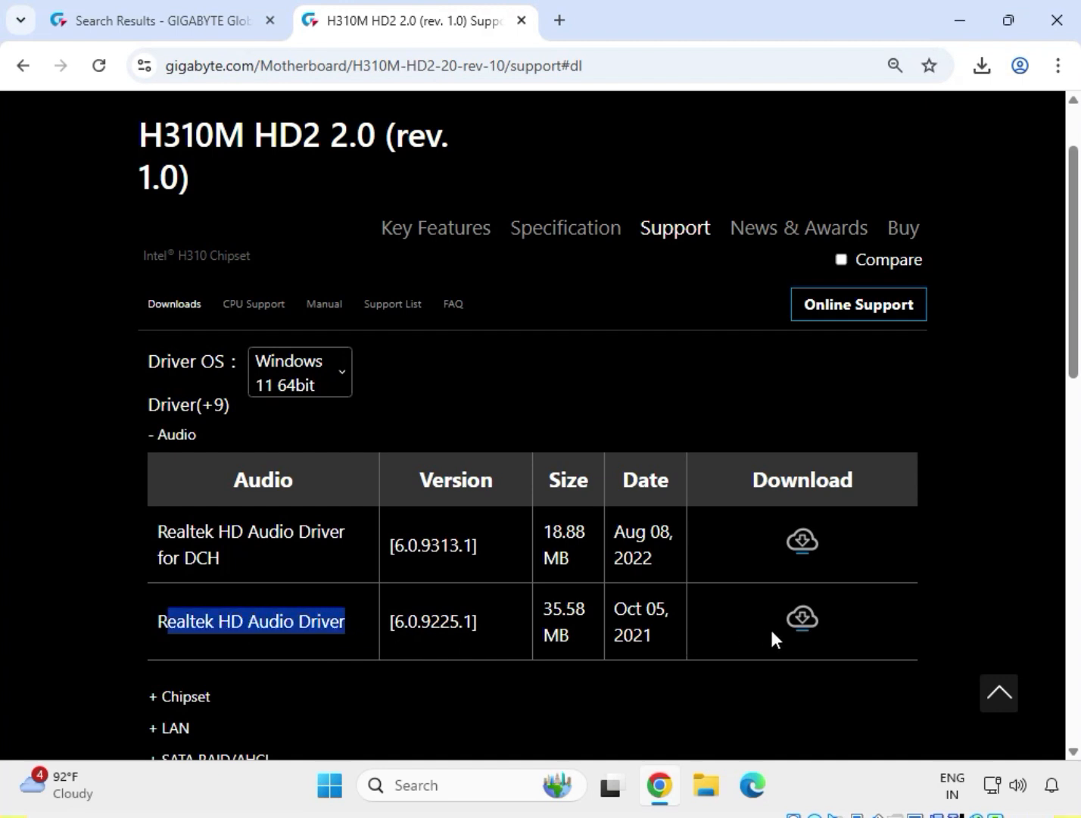
{"action": "left_click", "coordinate": [802, 619]}
Download the chipset packages Intel INF installation 10.1.18836.8283 and Intel Management Engine Firmware 2020.14.0.1600.
{"action": "scroll", "coordinate": [420, 524], "scroll_direction": "down", "scroll_amount": 3}
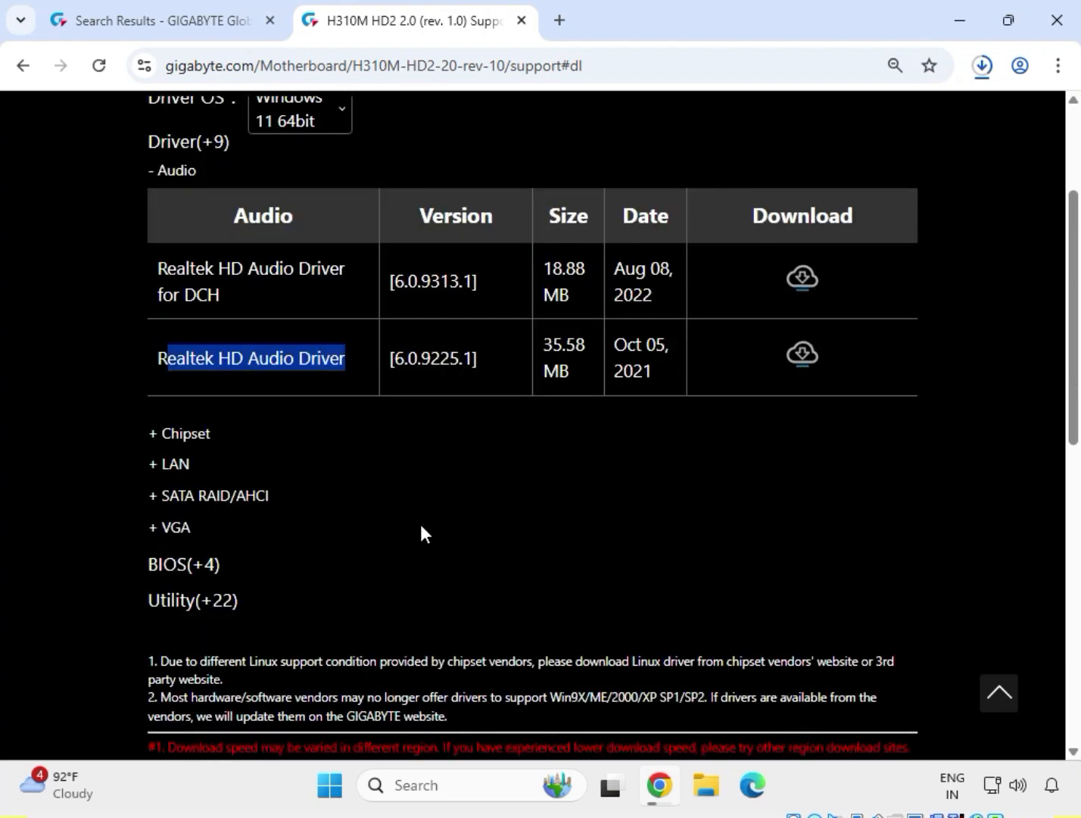
{"action": "left_click_drag", "start_coordinate": [220, 430], "coordinate": [135, 416]}
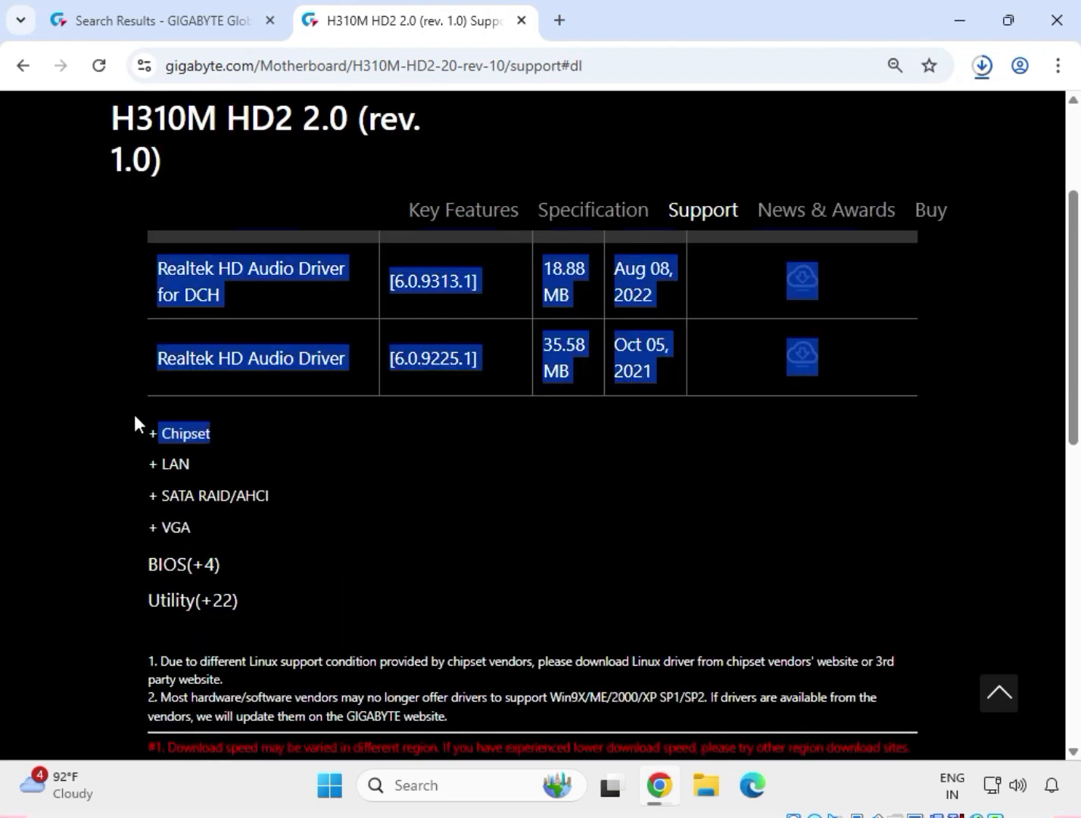
{"action": "left_click", "coordinate": [177, 434]}
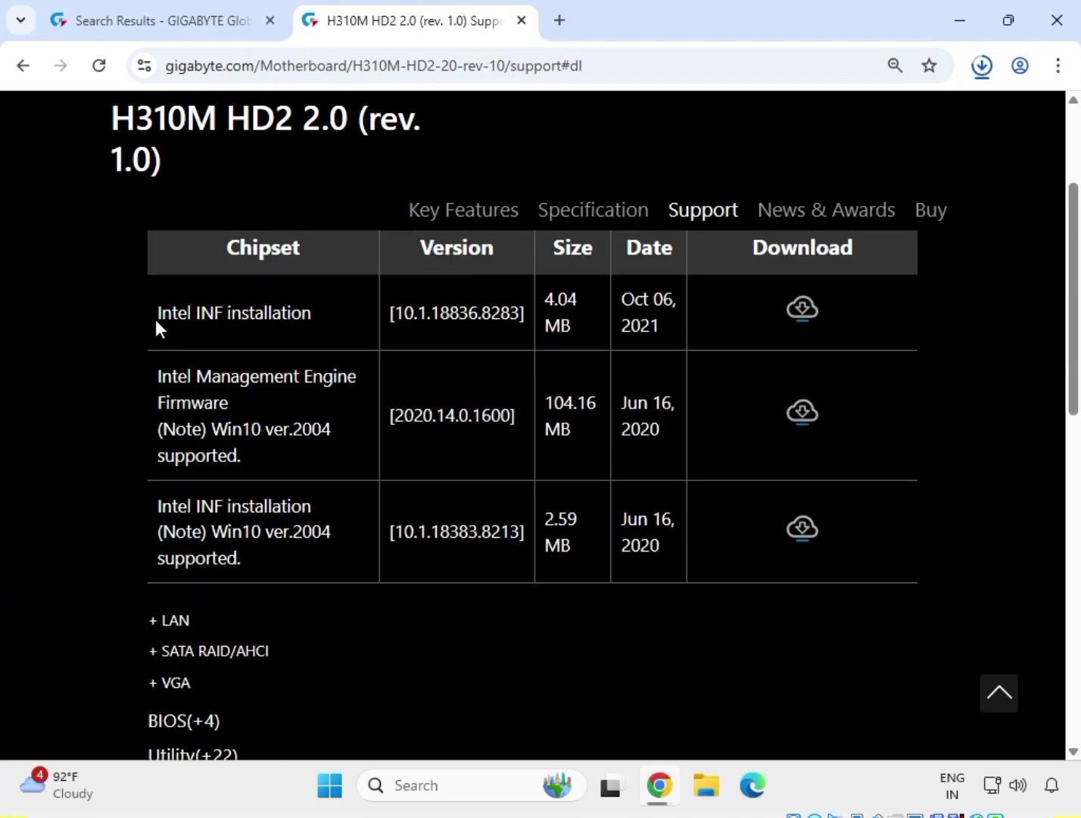
{"action": "left_click_drag", "start_coordinate": [155, 319], "coordinate": [302, 320]}
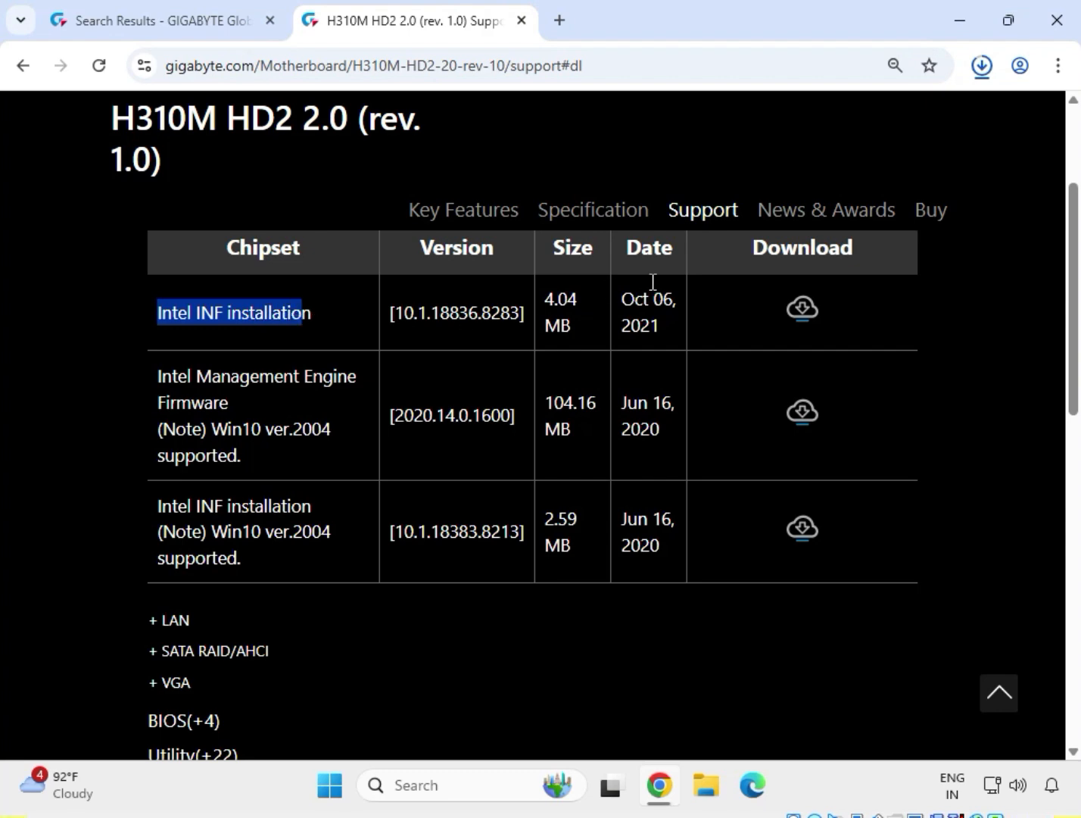
{"action": "left_click", "coordinate": [803, 309]}
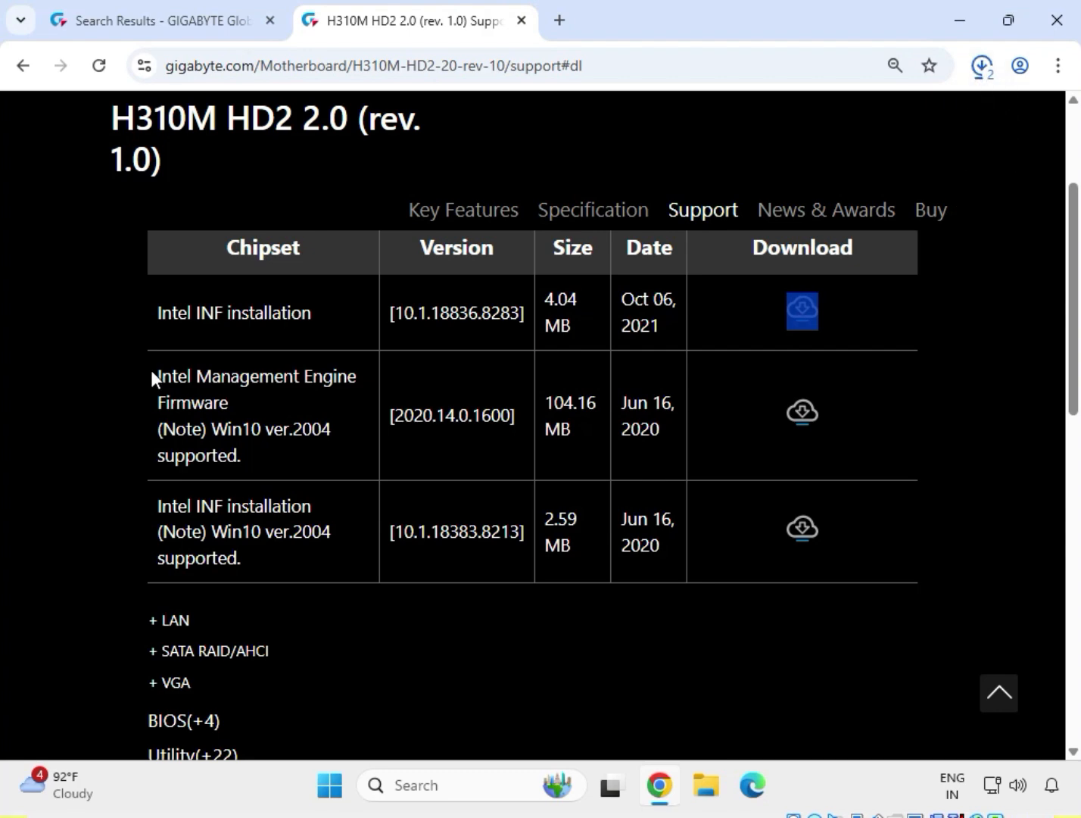
{"action": "left_click_drag", "start_coordinate": [152, 371], "coordinate": [758, 438]}
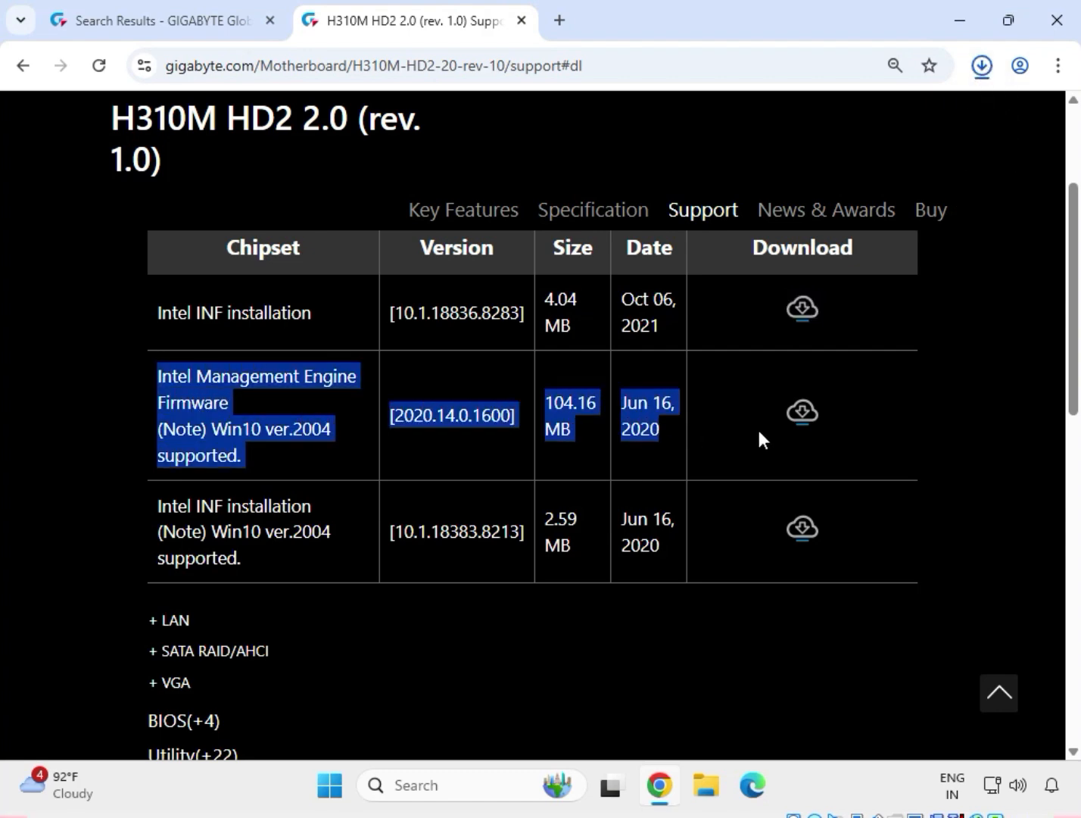
{"action": "left_click", "coordinate": [804, 414]}
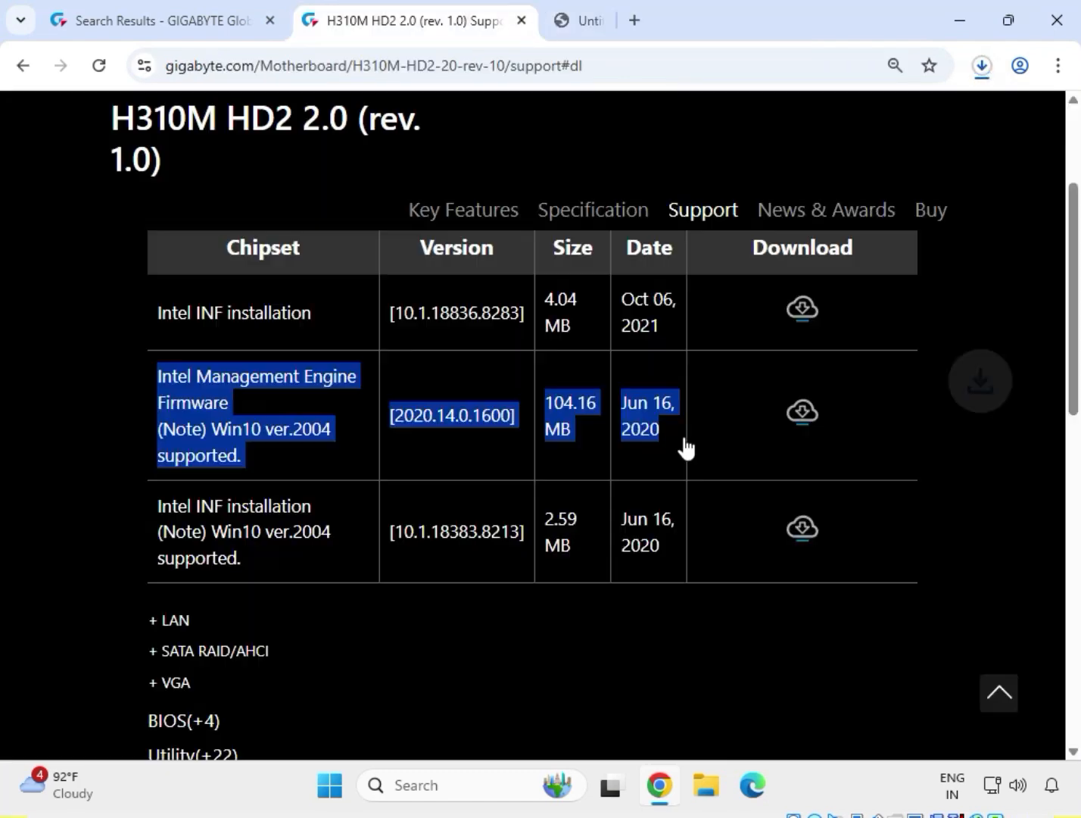
Download the Realtek LAN Driver version 11.16.1123.2023 from the LAN drivers.
{"action": "double_click", "coordinate": [164, 619]}
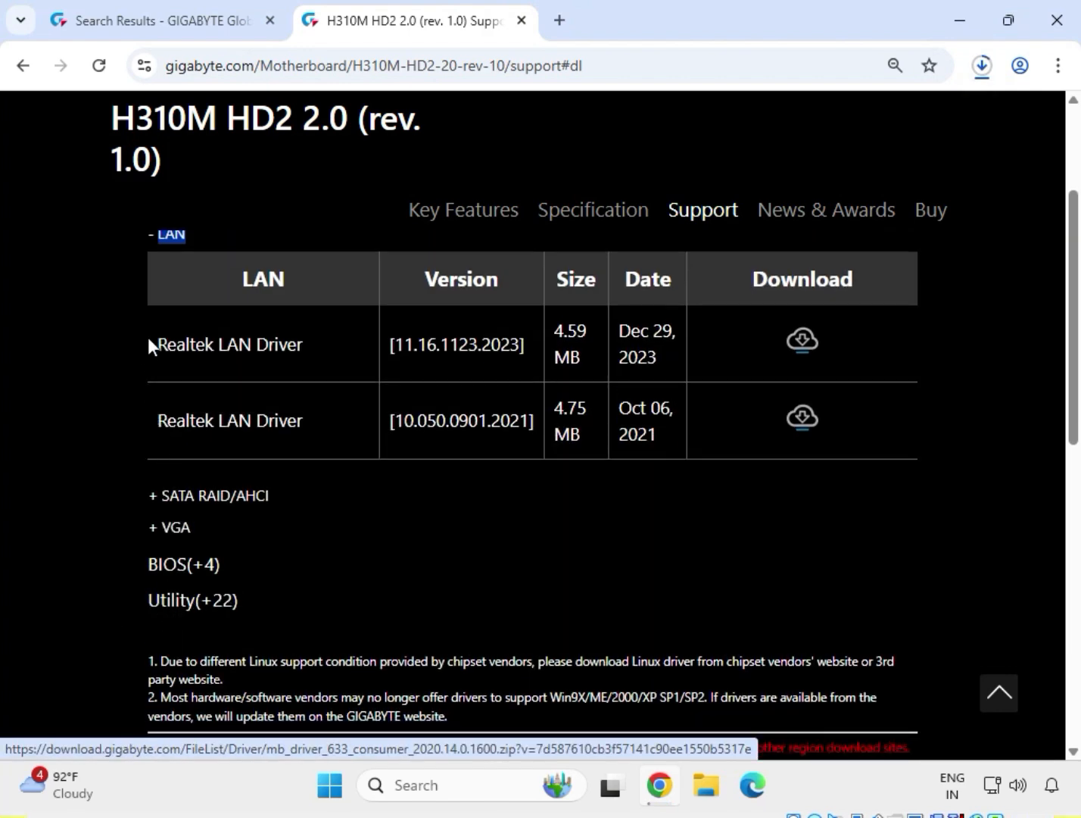
{"action": "left_click_drag", "start_coordinate": [149, 345], "coordinate": [337, 351]}
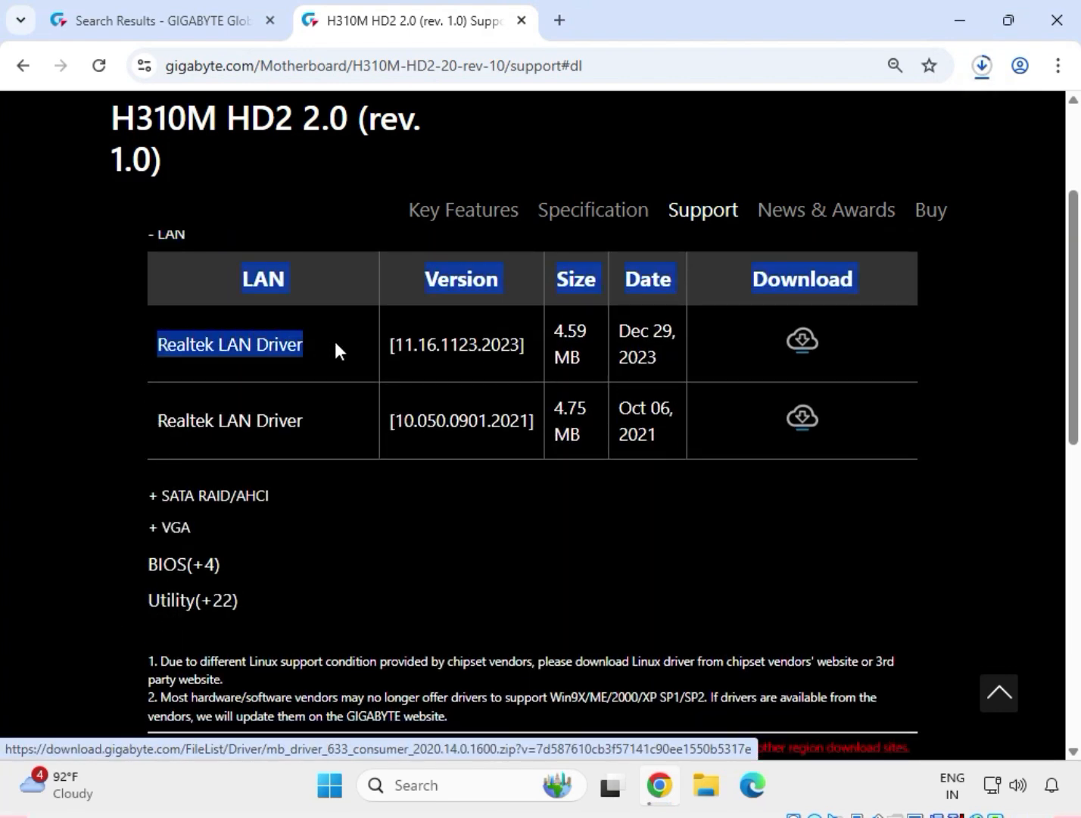
{"action": "triple_click", "coordinate": [565, 335]}
{"action": "left_click", "coordinate": [802, 341]}
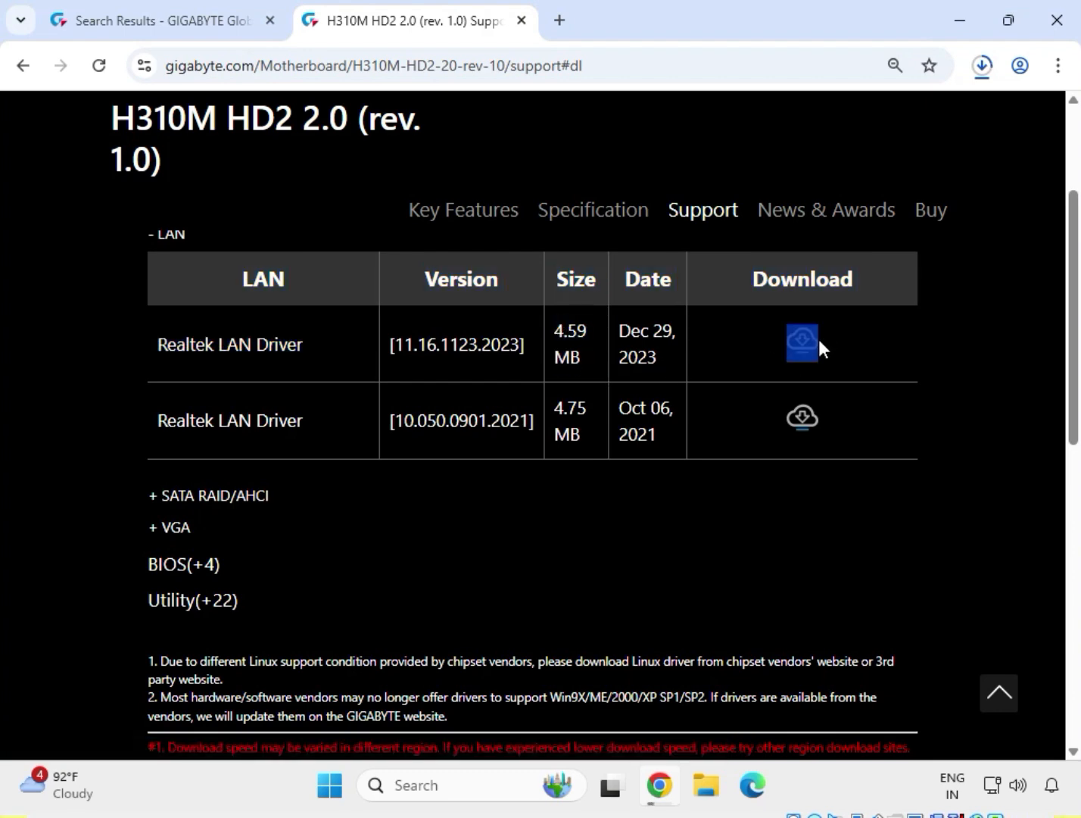
{"action": "left_click", "coordinate": [805, 352]}
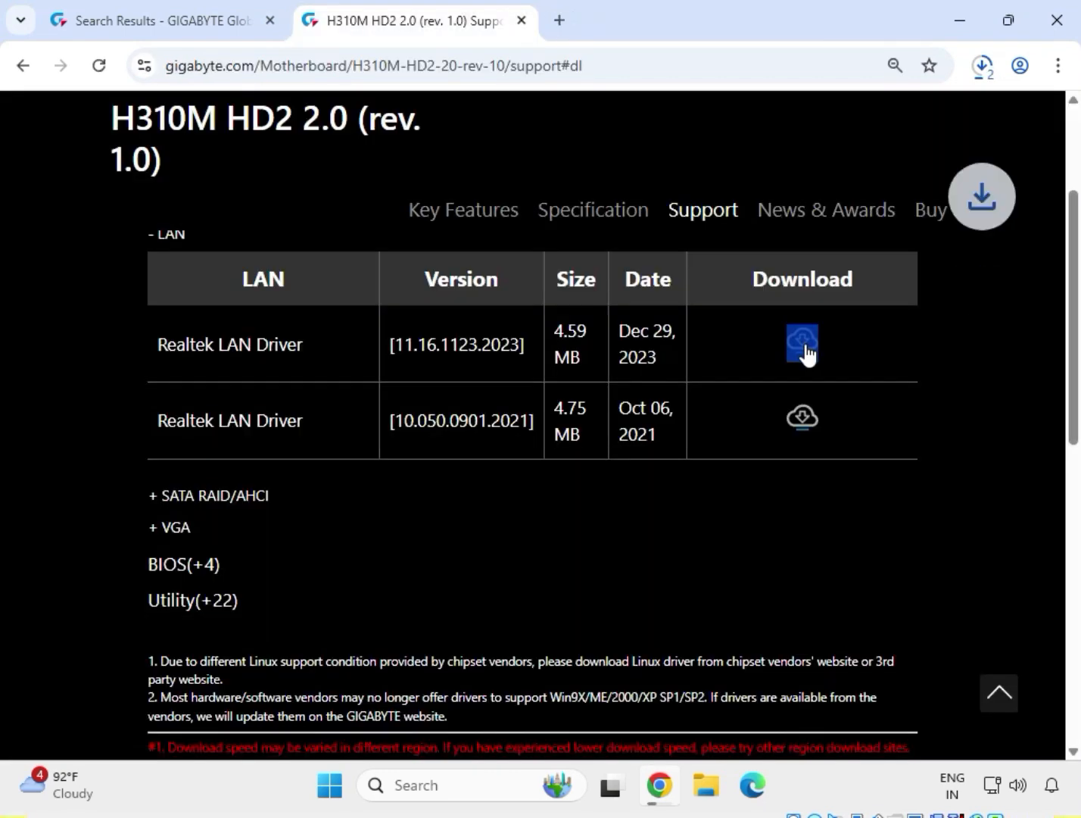
Download the Intel Graphic Driver version 27.20.100.9805 from the VGA drivers.
{"action": "left_click", "coordinate": [168, 529]}
{"action": "left_click_drag", "start_coordinate": [149, 406], "coordinate": [668, 415]}
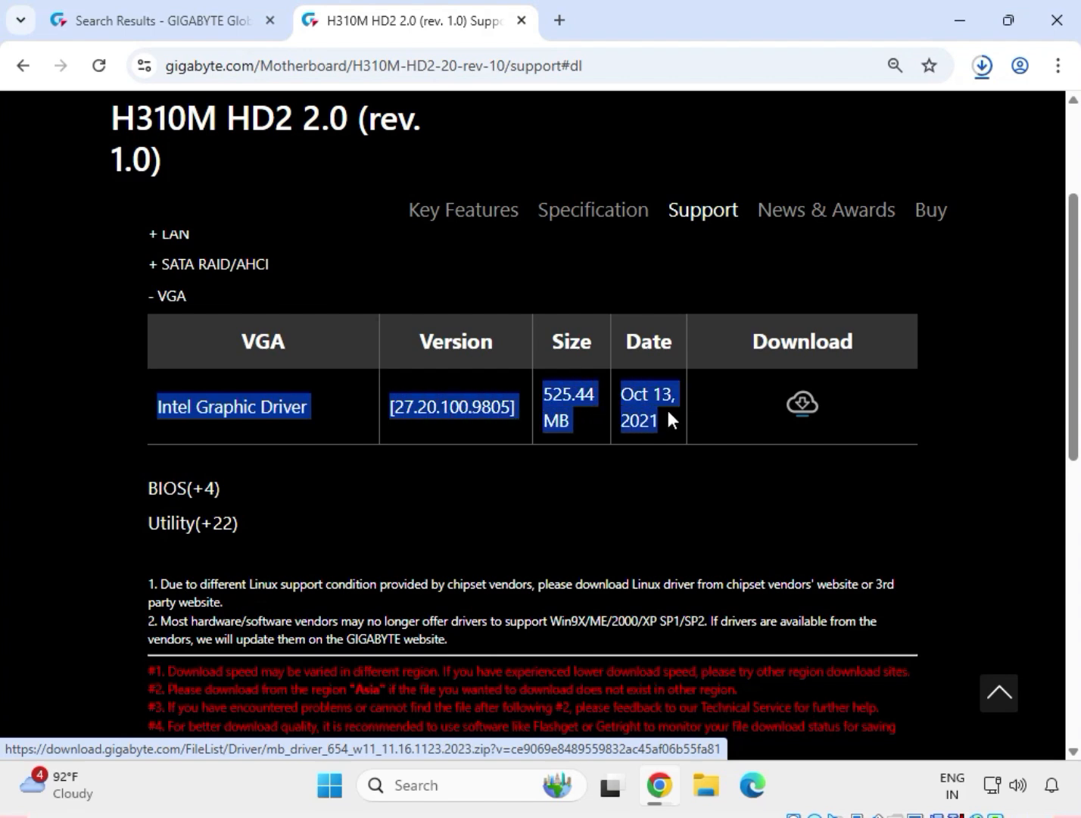
{"action": "left_click", "coordinate": [813, 405]}
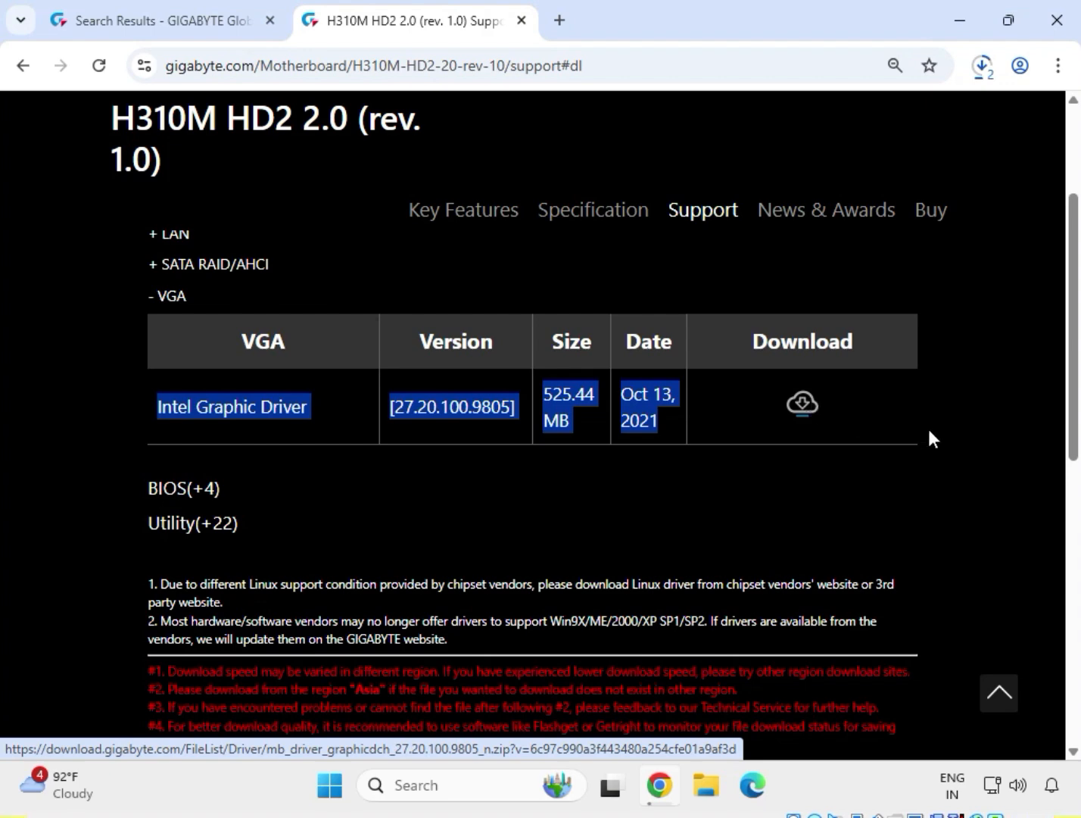
{"action": "left_click", "coordinate": [960, 443]}
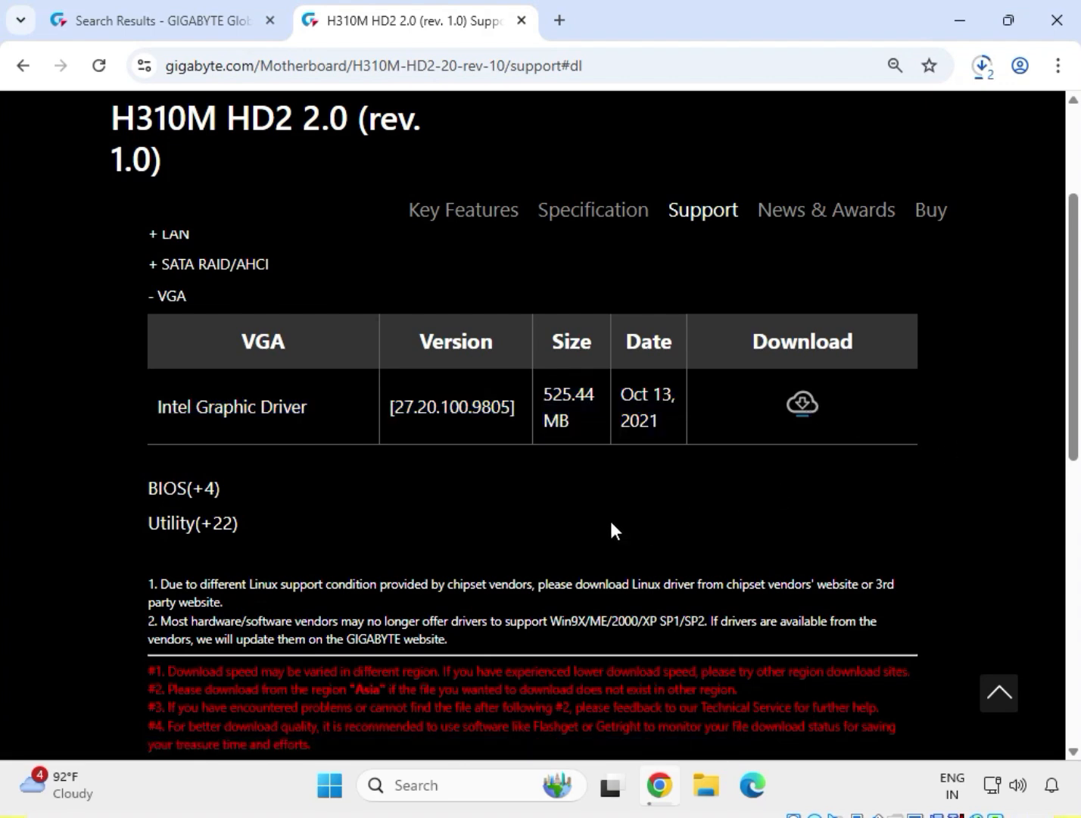
Show the downloaded driver archives in their Downloads folder in File Explorer.
{"action": "scroll", "coordinate": [611, 530], "scroll_direction": "up", "scroll_amount": 5}
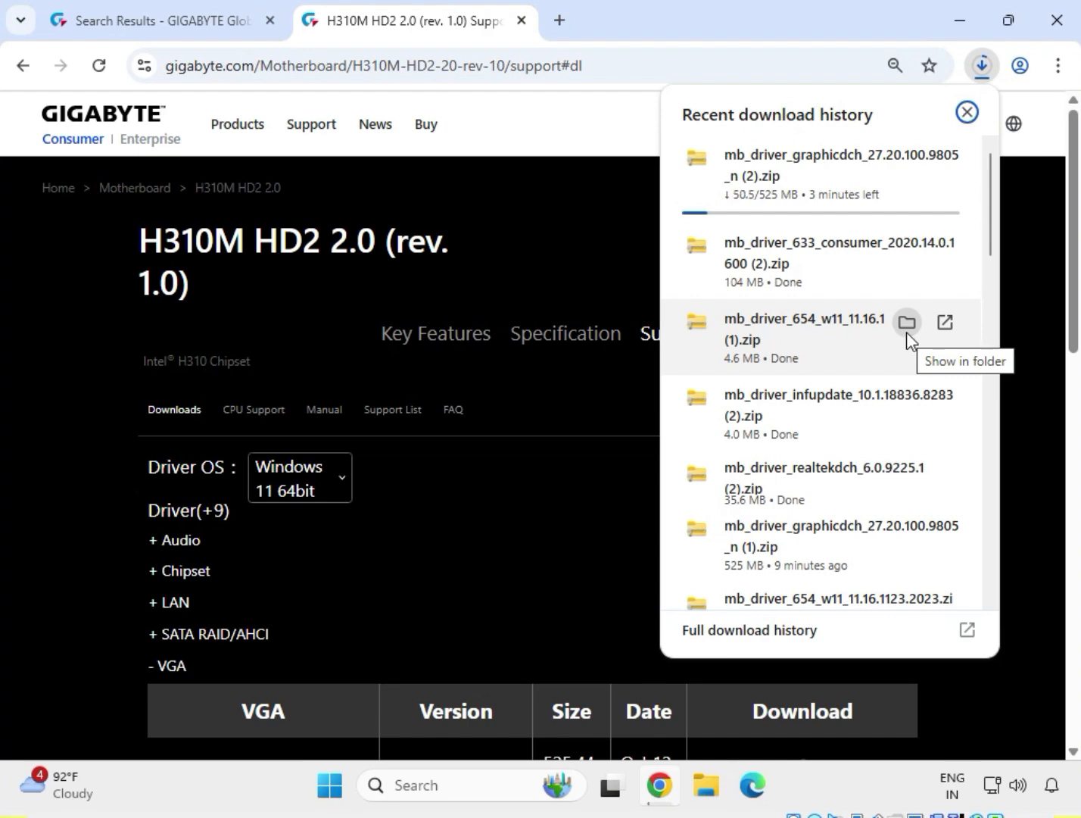
{"action": "left_click", "coordinate": [908, 333]}
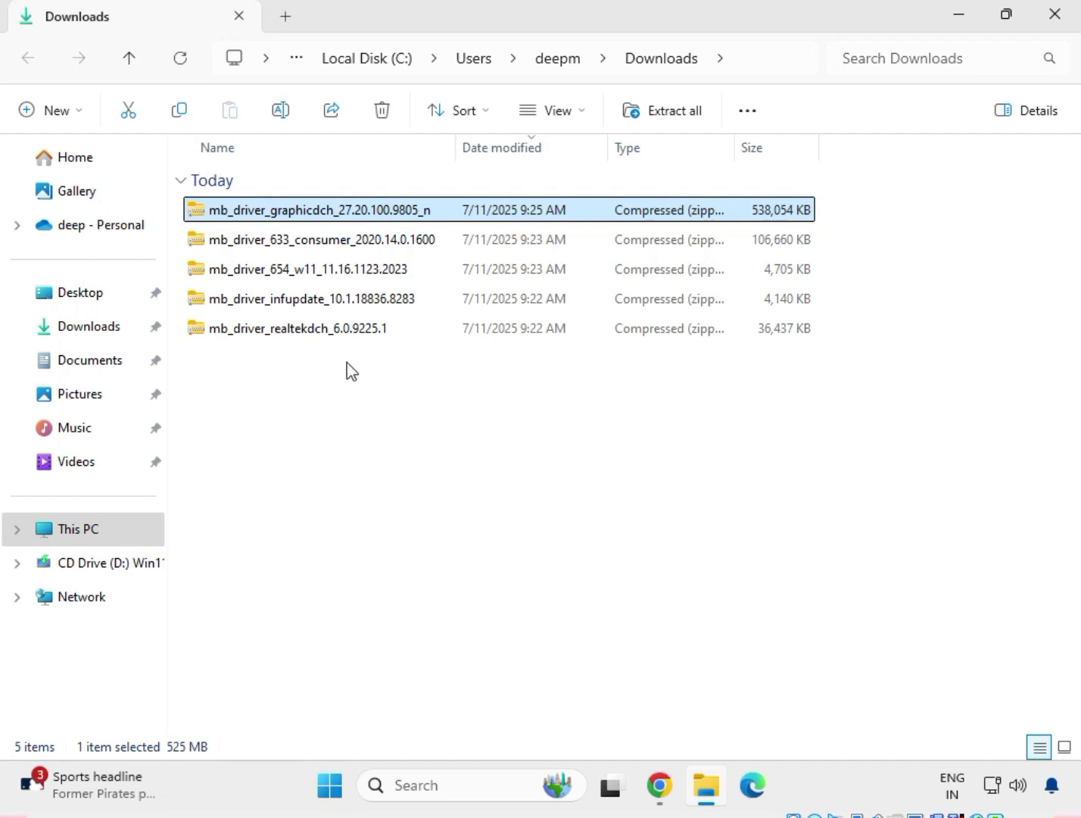
{"action": "left_click_drag", "start_coordinate": [347, 362], "coordinate": [309, 209]}
{"action": "left_click", "coordinate": [404, 419]}
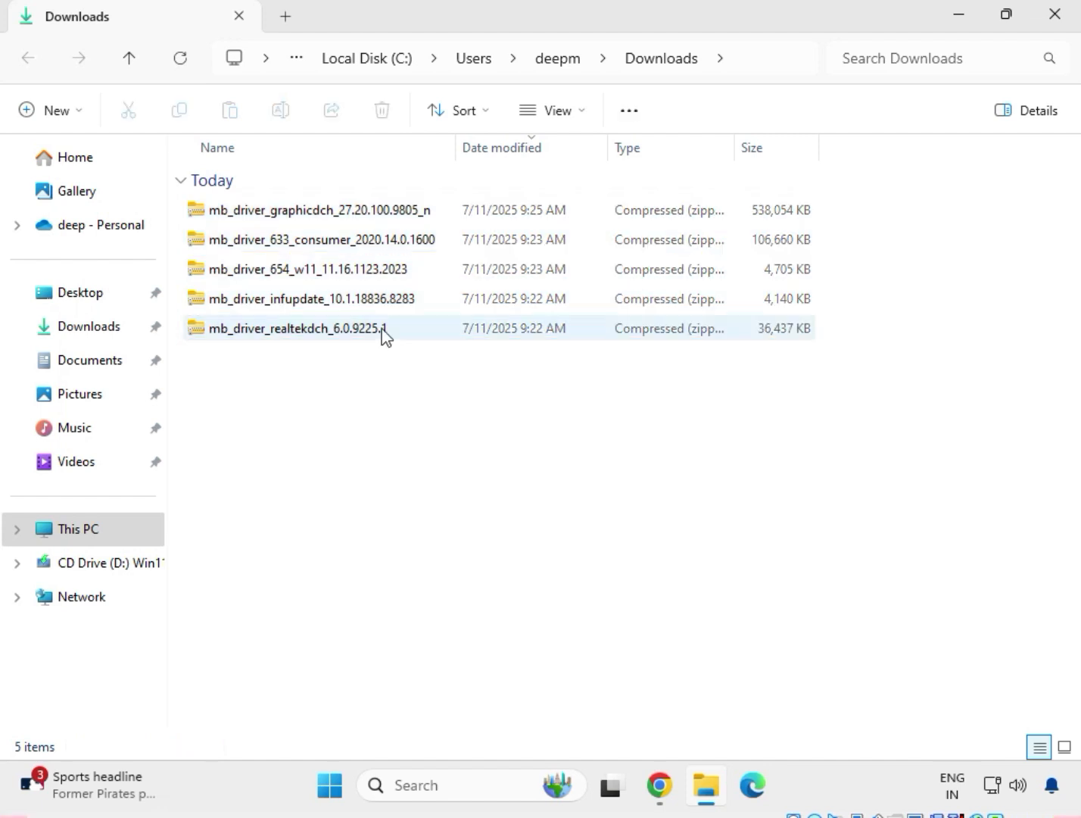
Extract the mb_driver_realtekdch_6.0.9225.1 archive to its default folder in Downloads and close the extracted files window.
{"action": "left_click", "coordinate": [330, 334]}
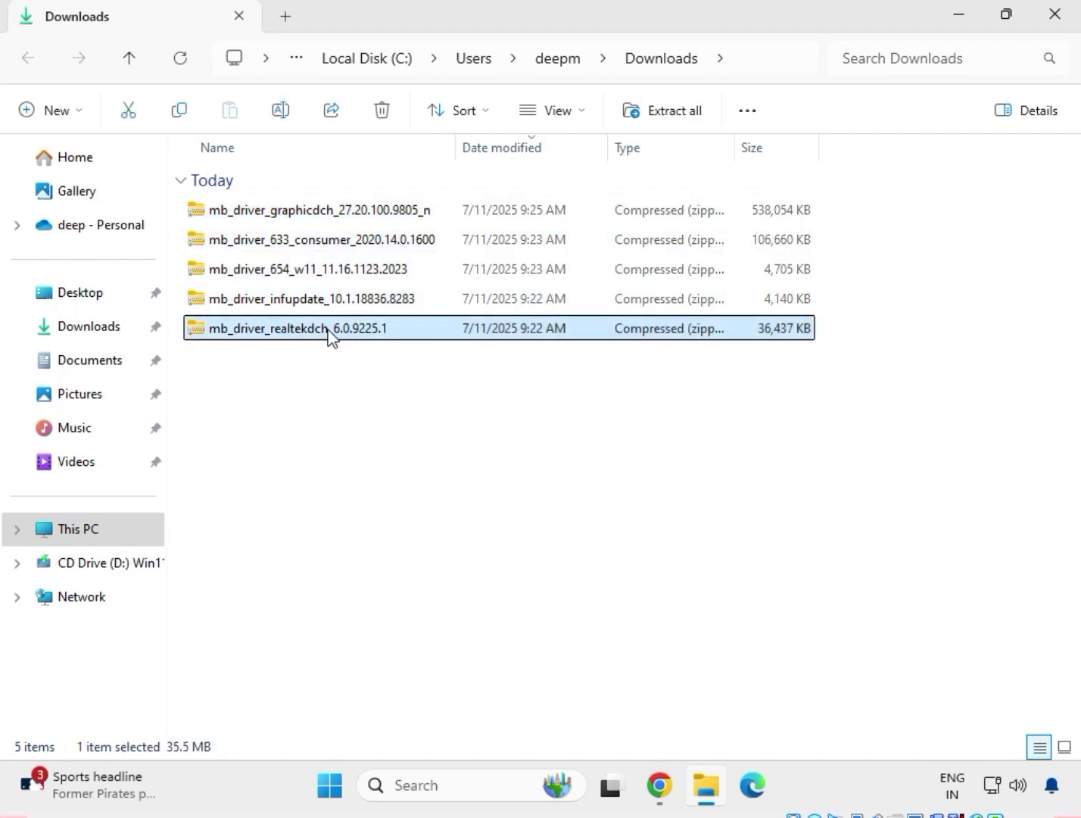
{"action": "right_click", "coordinate": [331, 334]}
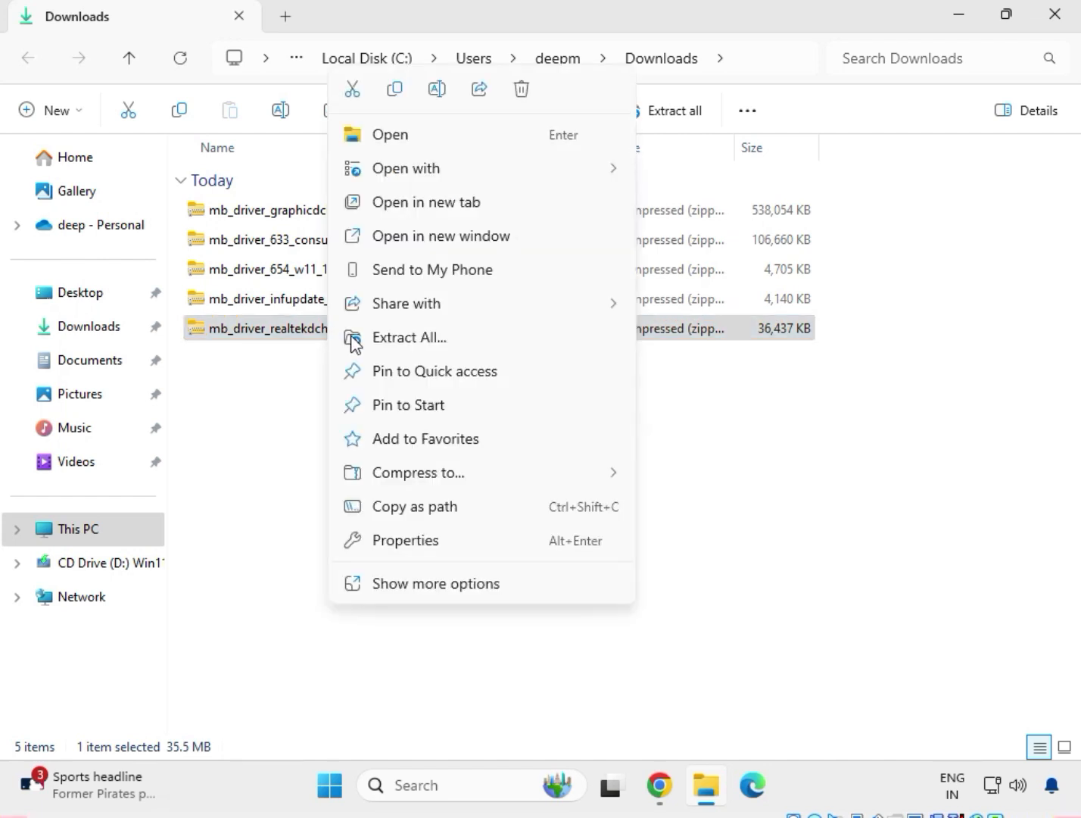
{"action": "left_click", "coordinate": [381, 346]}
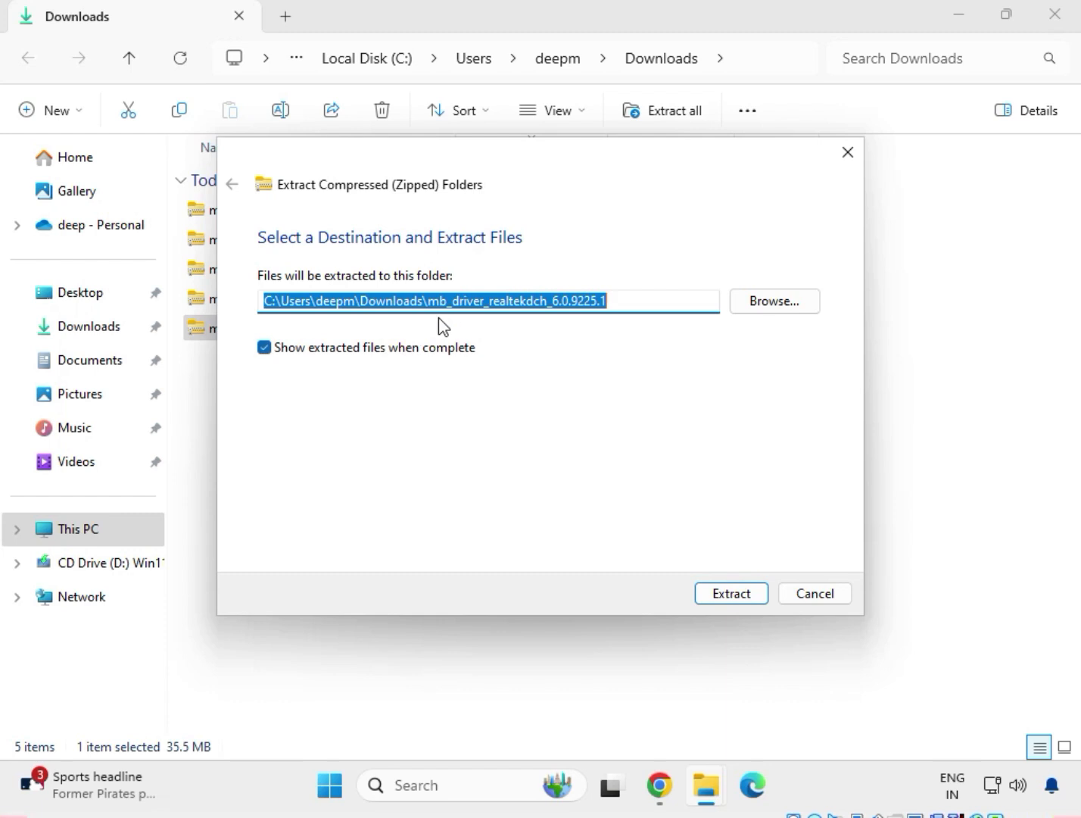
{"action": "left_click", "coordinate": [748, 593]}
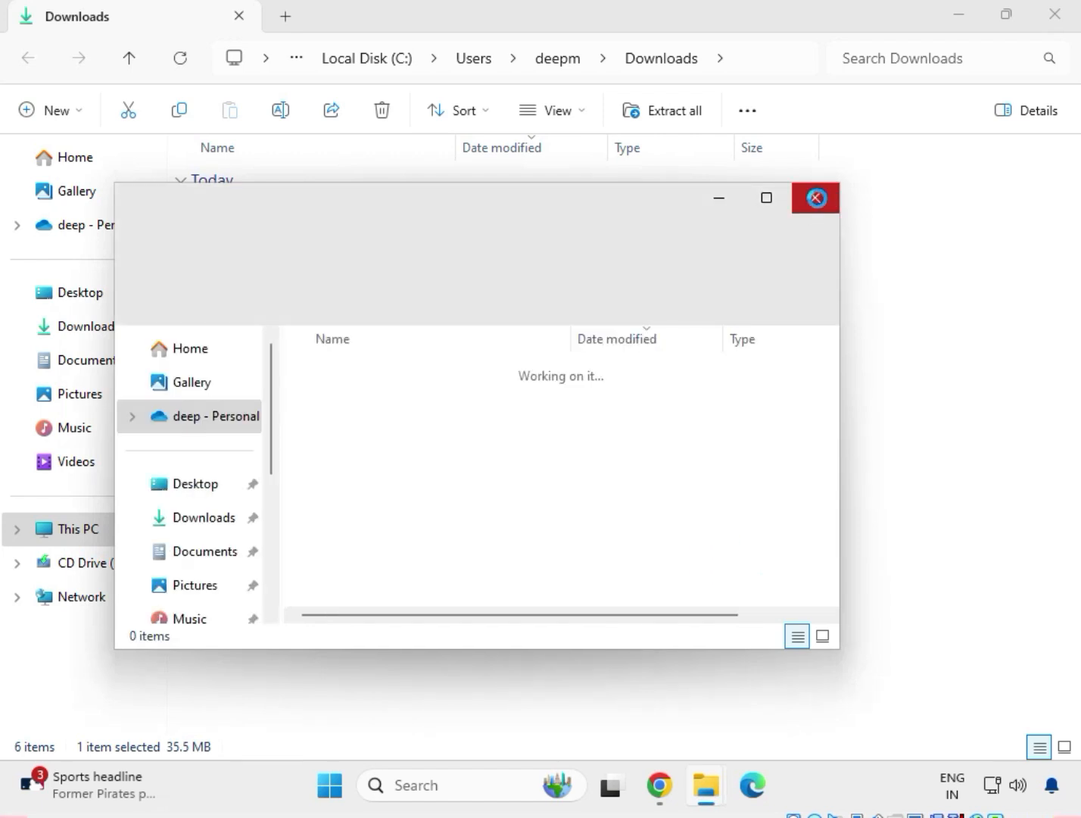
{"action": "left_click", "coordinate": [818, 199]}
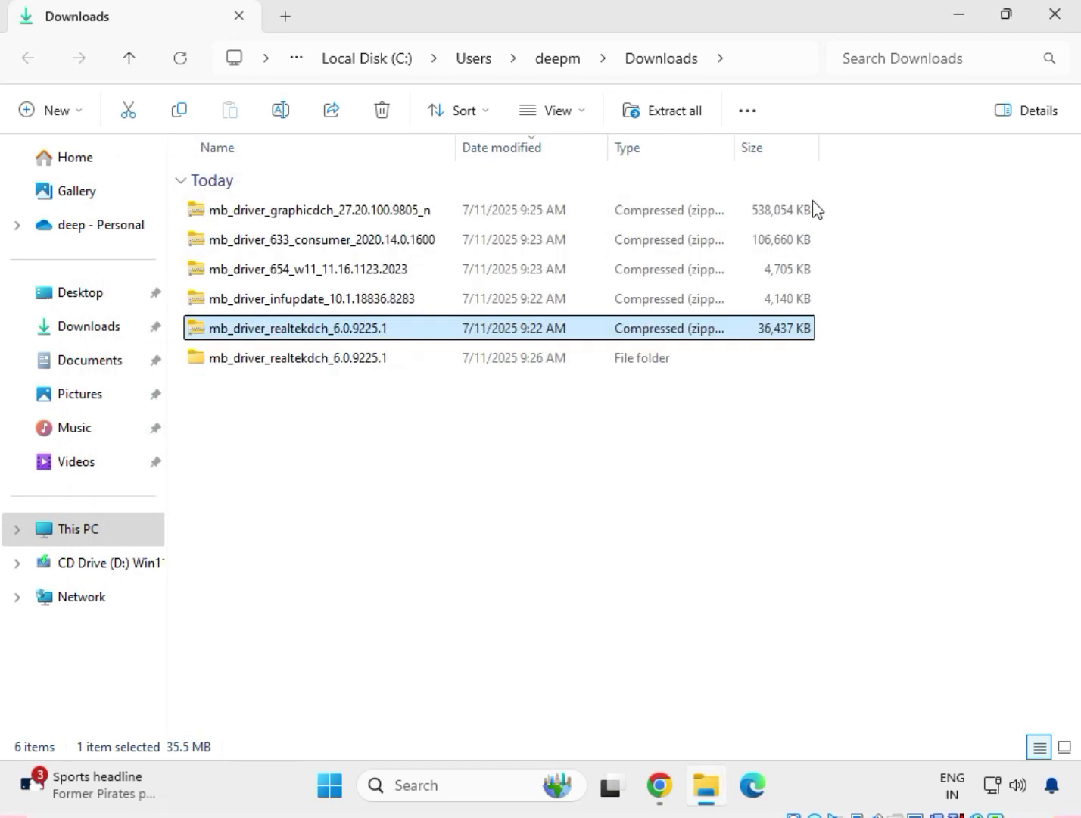
Extract the mb_driver_infupdate_10.1.18836.8283 archive to its default folder in Downloads and close the extracted files window.
{"action": "left_click", "coordinate": [275, 307]}
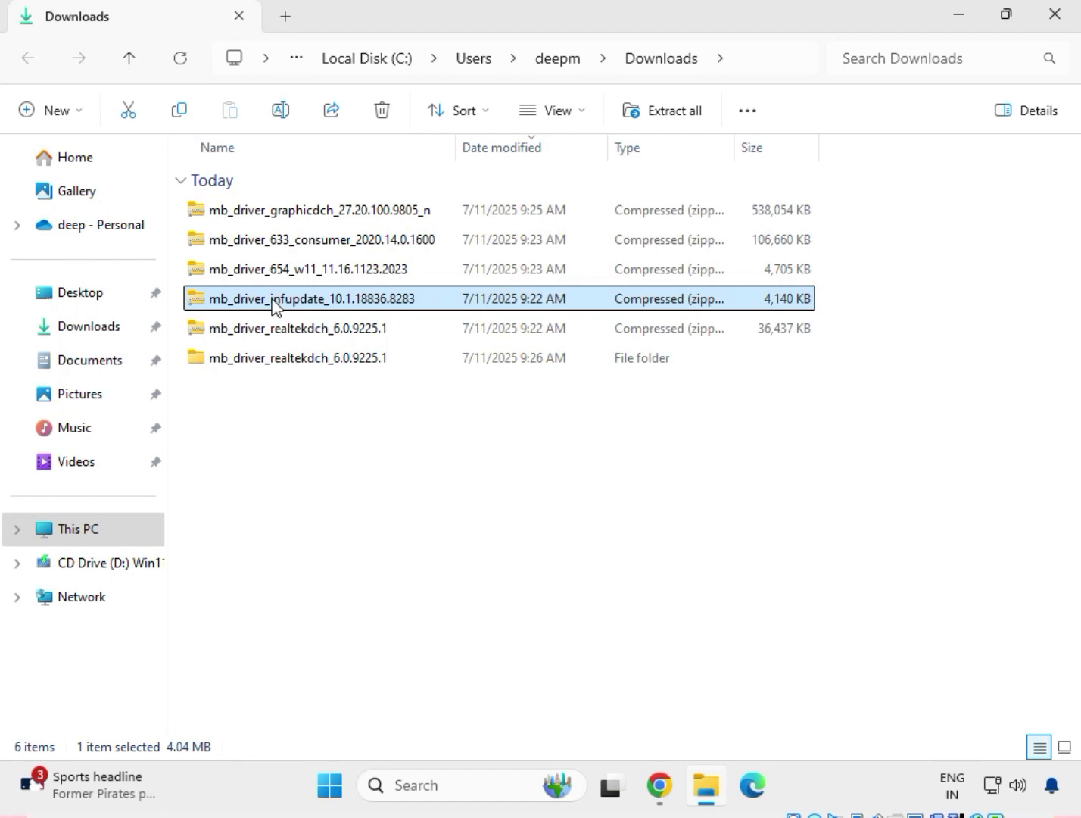
{"action": "right_click", "coordinate": [274, 307]}
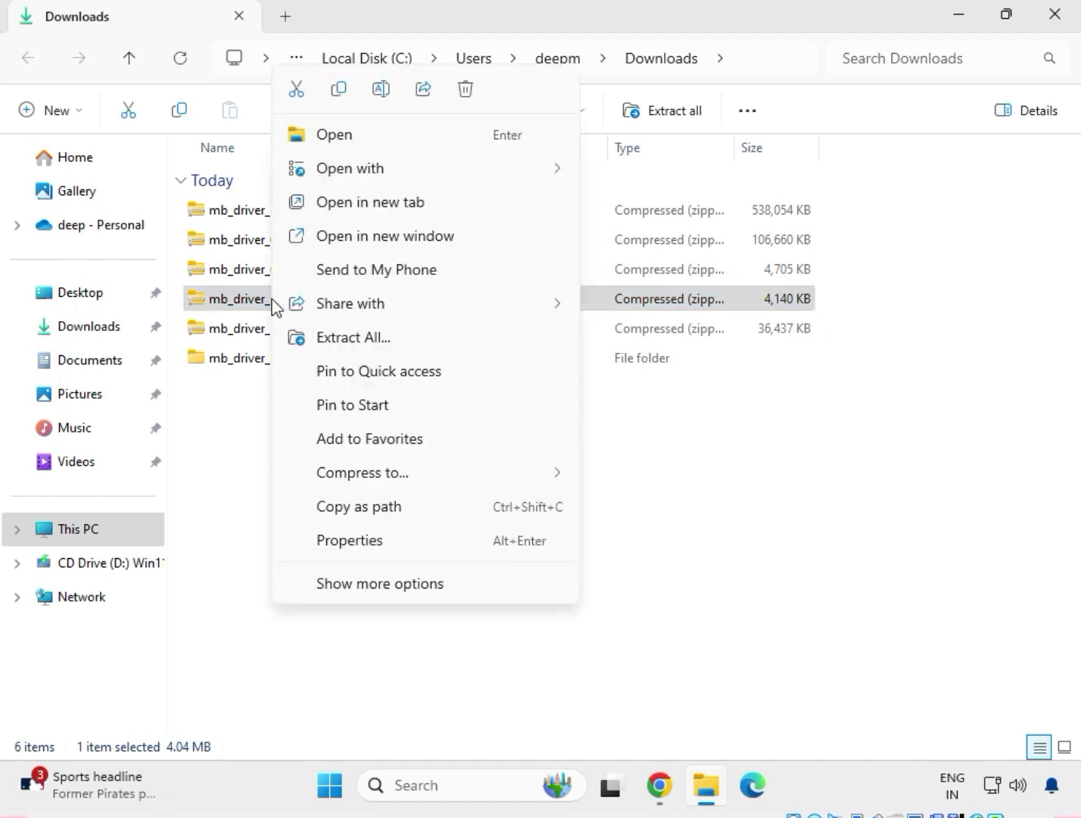
{"action": "left_click", "coordinate": [354, 336]}
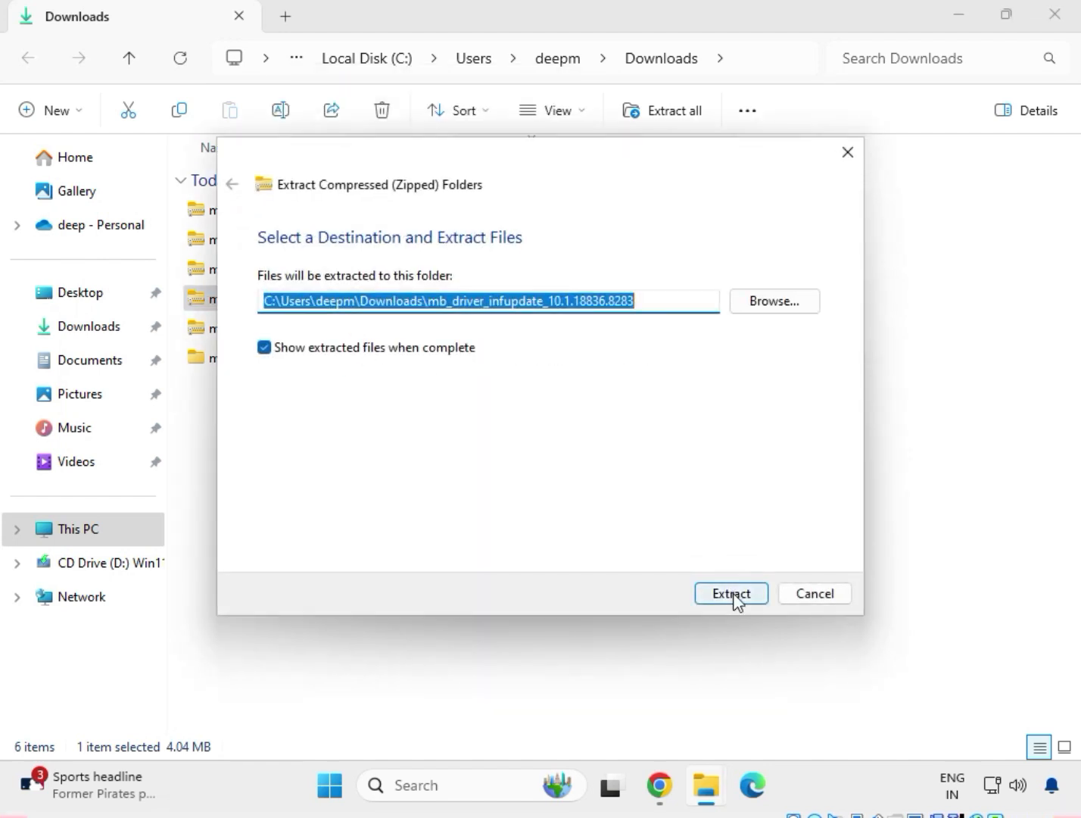
{"action": "left_click", "coordinate": [733, 593]}
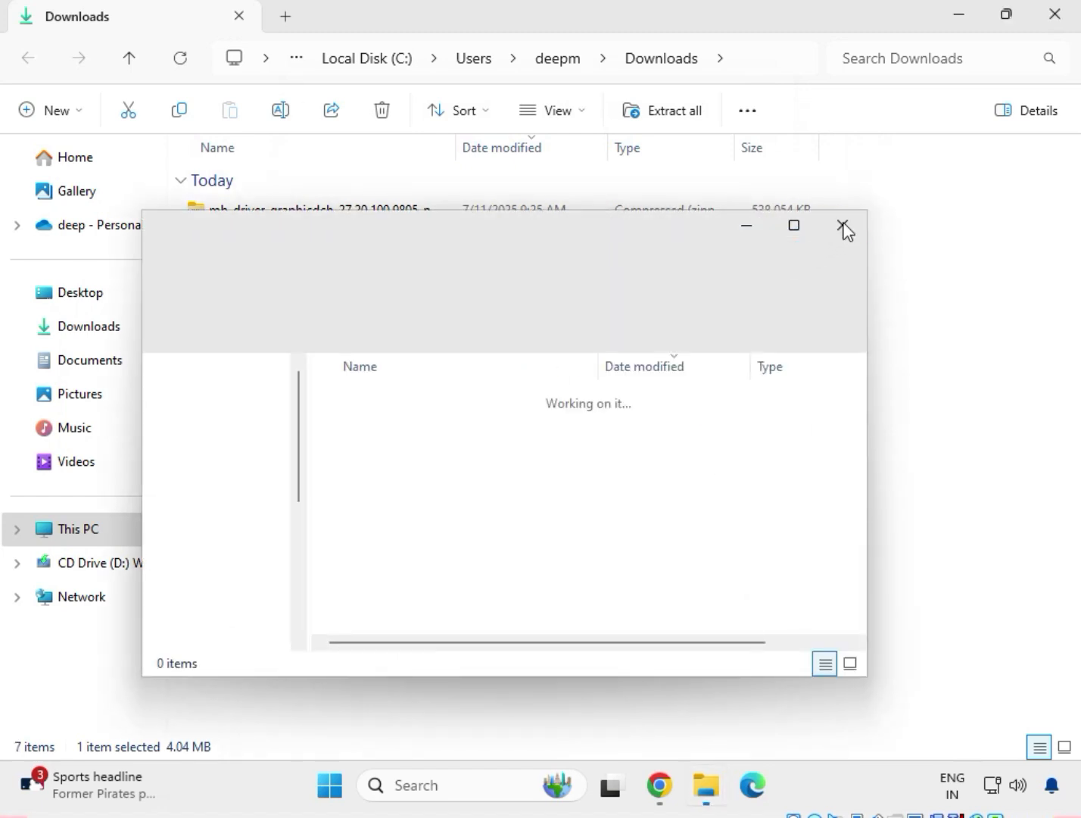
{"action": "left_click", "coordinate": [842, 225]}
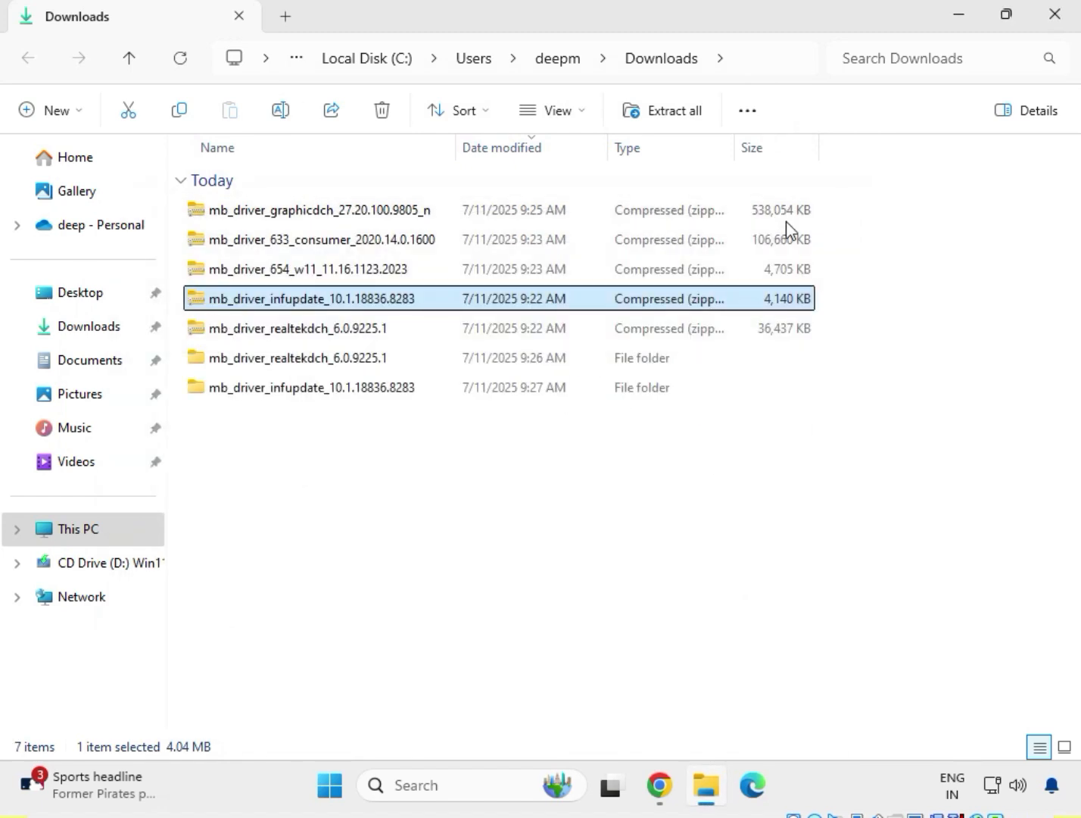
Extract the mb_driver_654_w11_11.16.1123.2023 archive to its default folder in Downloads and close the extracted files window.
{"action": "left_click", "coordinate": [282, 274]}
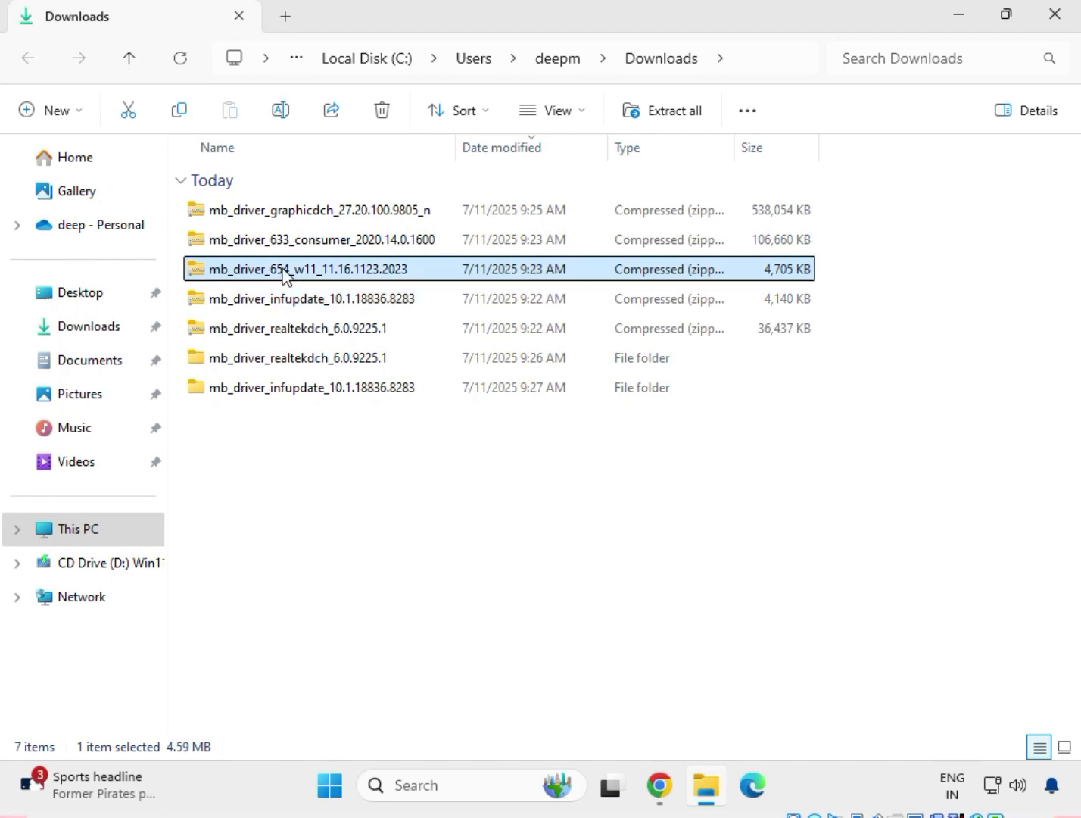
{"action": "right_click", "coordinate": [282, 274]}
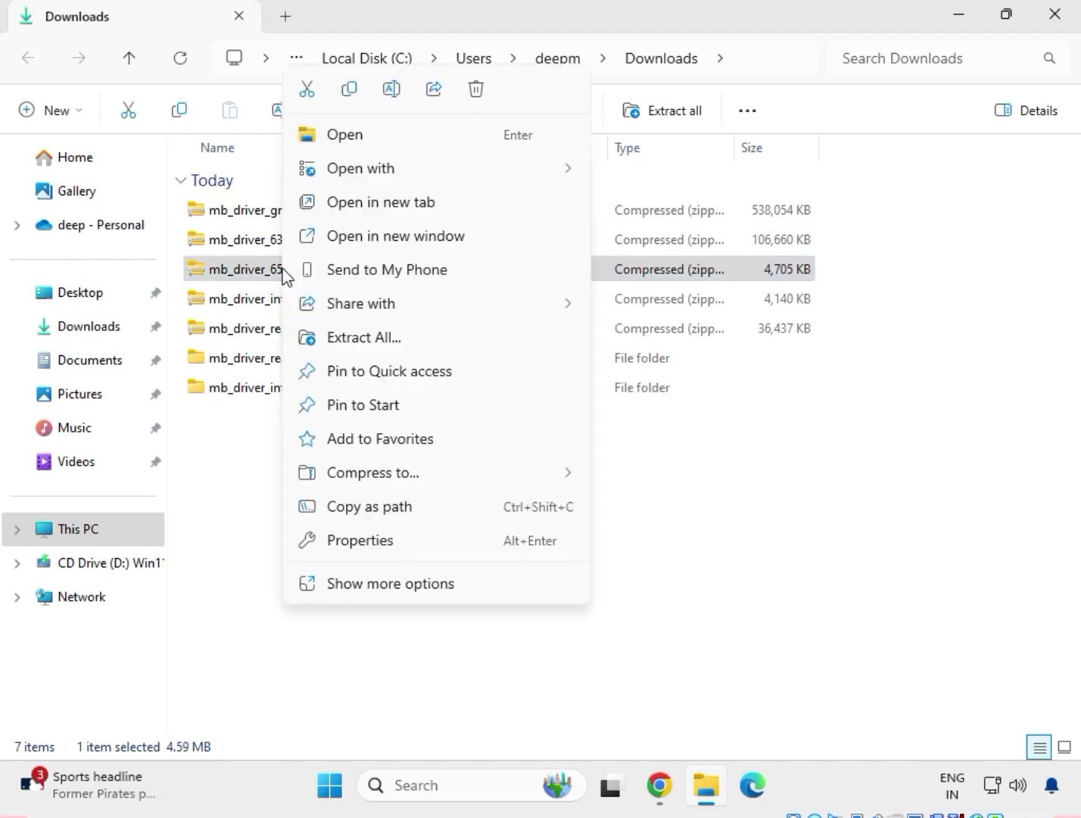
{"action": "left_click", "coordinate": [341, 337]}
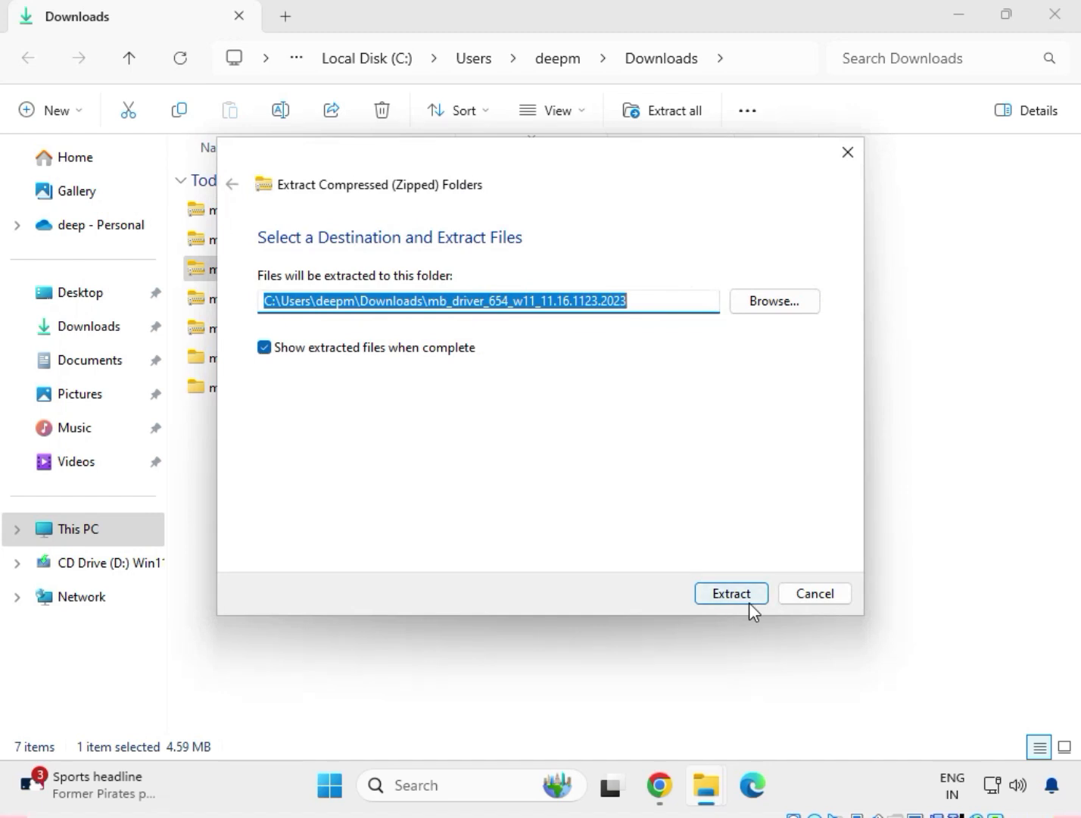
{"action": "left_click", "coordinate": [748, 602]}
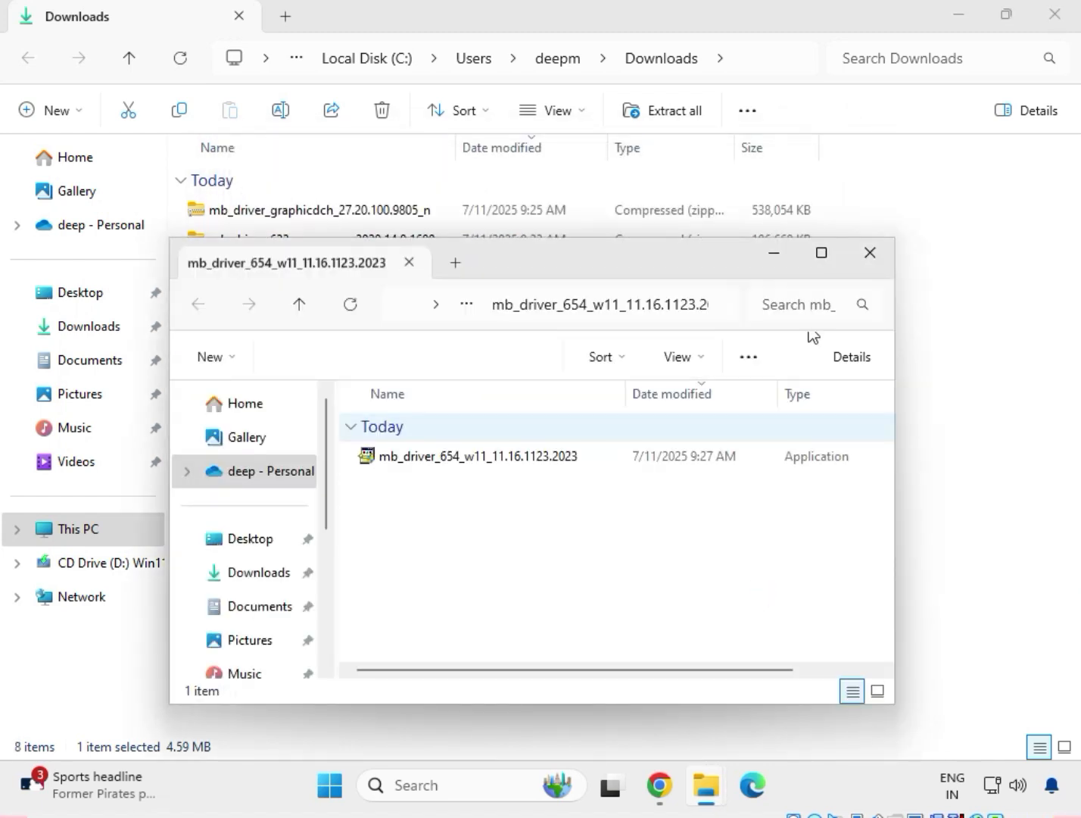
{"action": "left_click", "coordinate": [870, 252]}
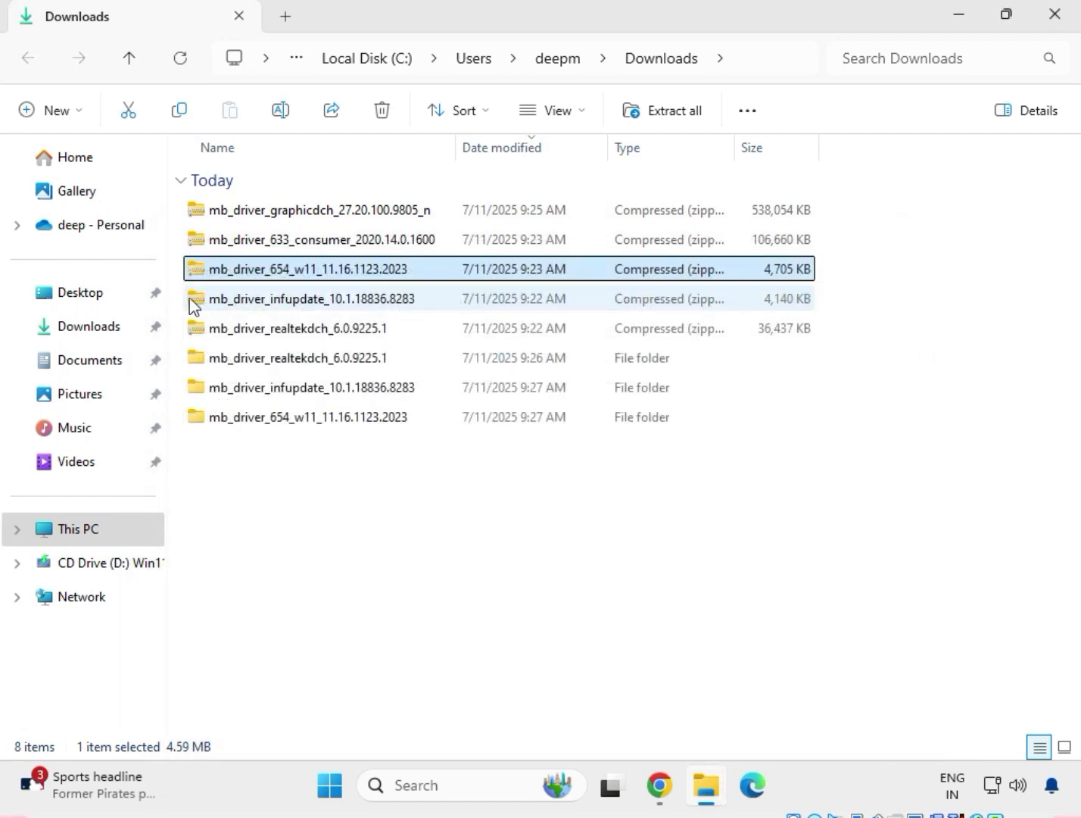
Extract the mb_driver_633_consumer_2020.14.0.1600 archive to its default folder in Downloads and close the extracted files window.
{"action": "left_click", "coordinate": [253, 241]}
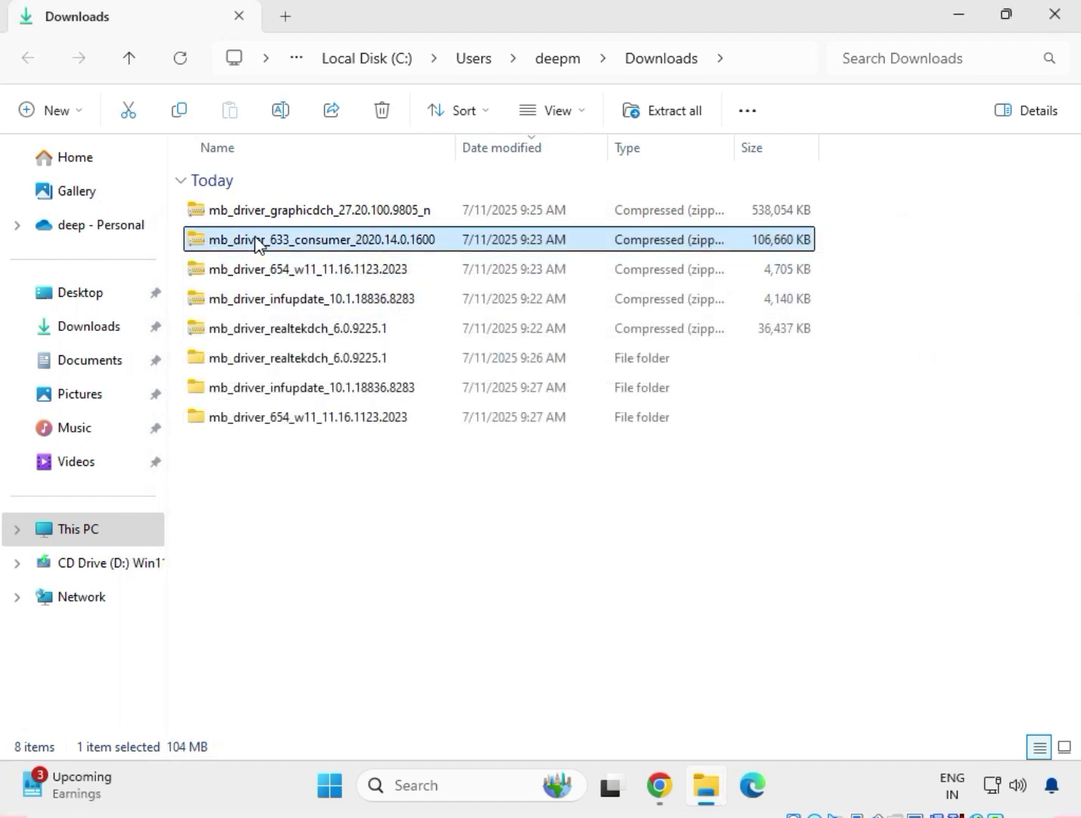
{"action": "right_click", "coordinate": [256, 241]}
{"action": "left_click", "coordinate": [337, 344]}
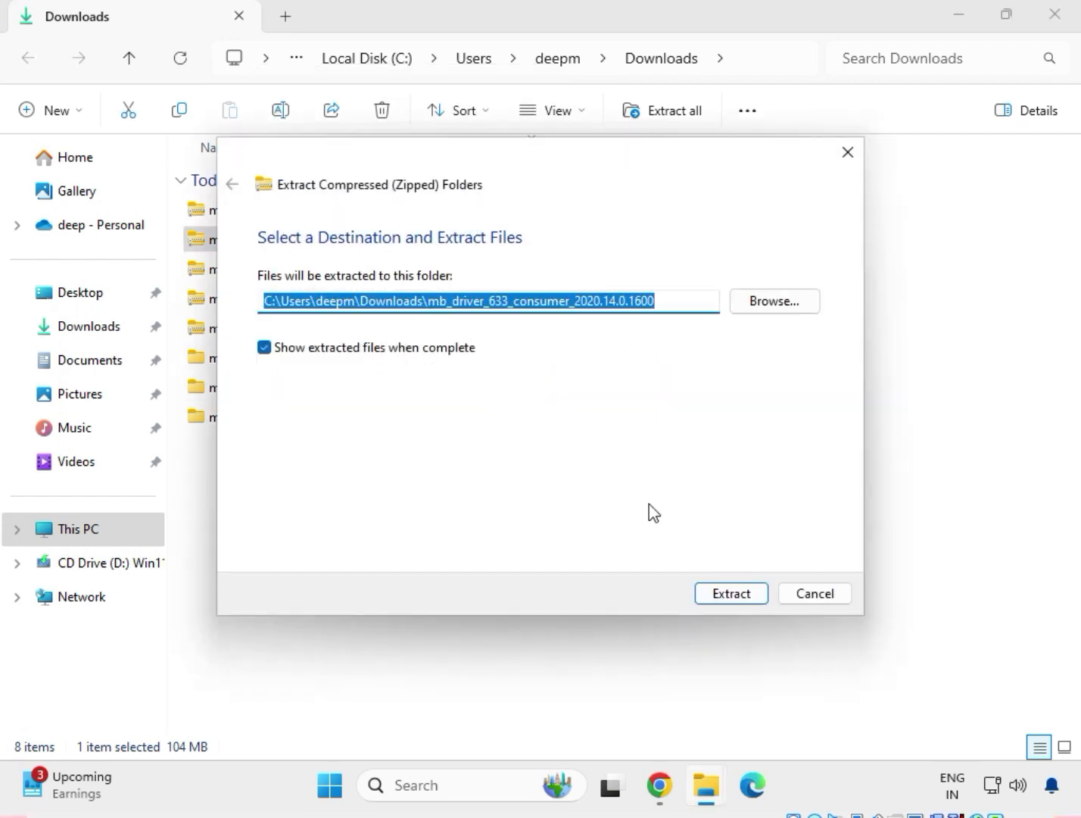
{"action": "left_click", "coordinate": [727, 604]}
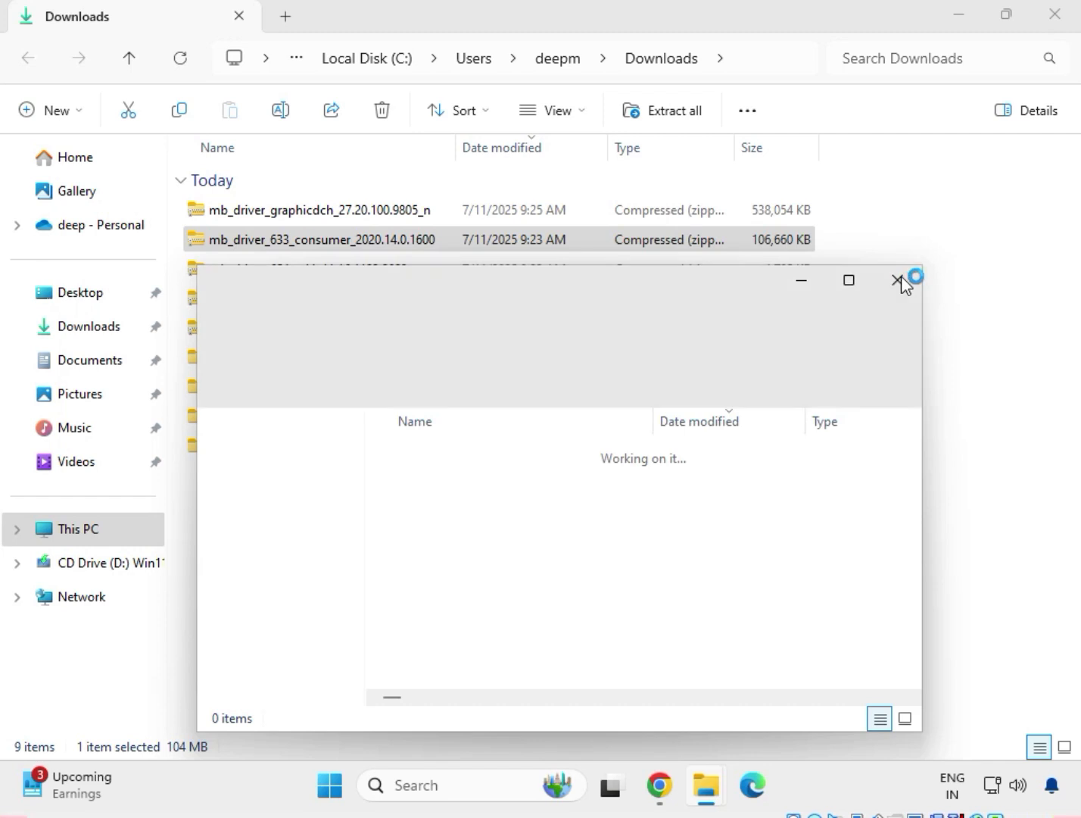
{"action": "left_click", "coordinate": [901, 284]}
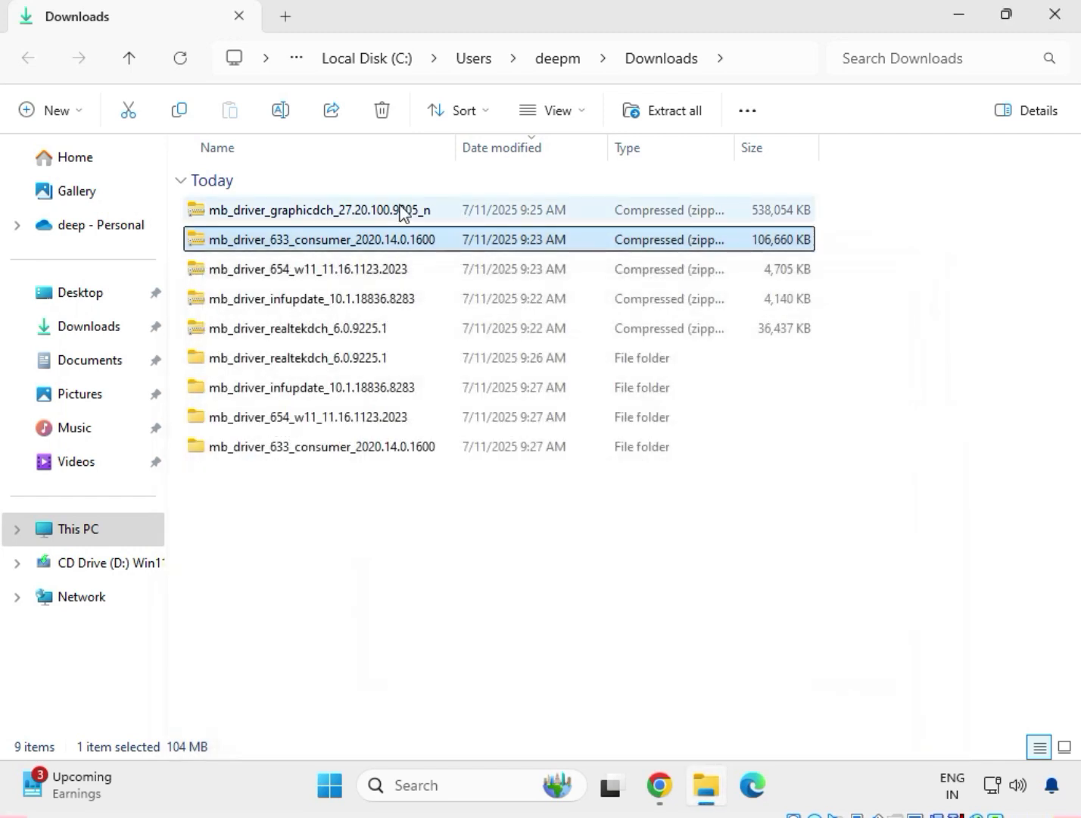
Extract the mb_driver_graphicdch_27.20.100.9805_n archive to its default folder in Downloads and close the extracted files window.
{"action": "left_click", "coordinate": [371, 212]}
{"action": "right_click", "coordinate": [371, 212]}
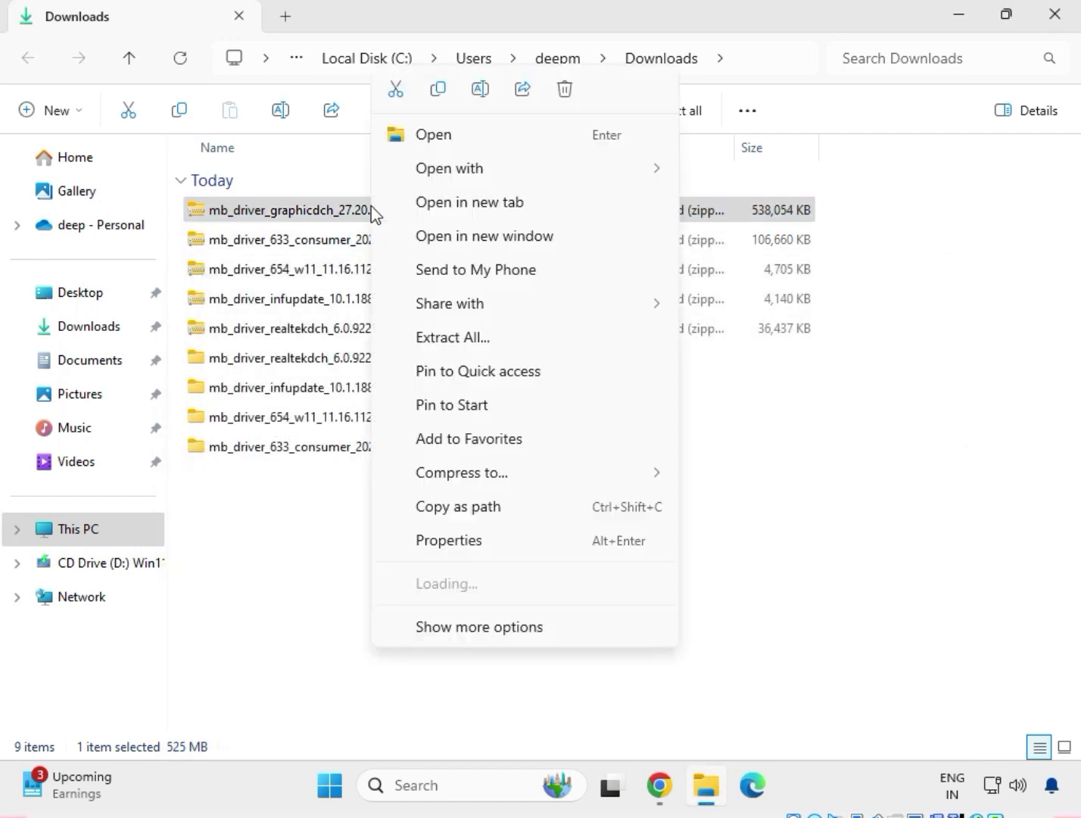
{"action": "left_click", "coordinate": [478, 339]}
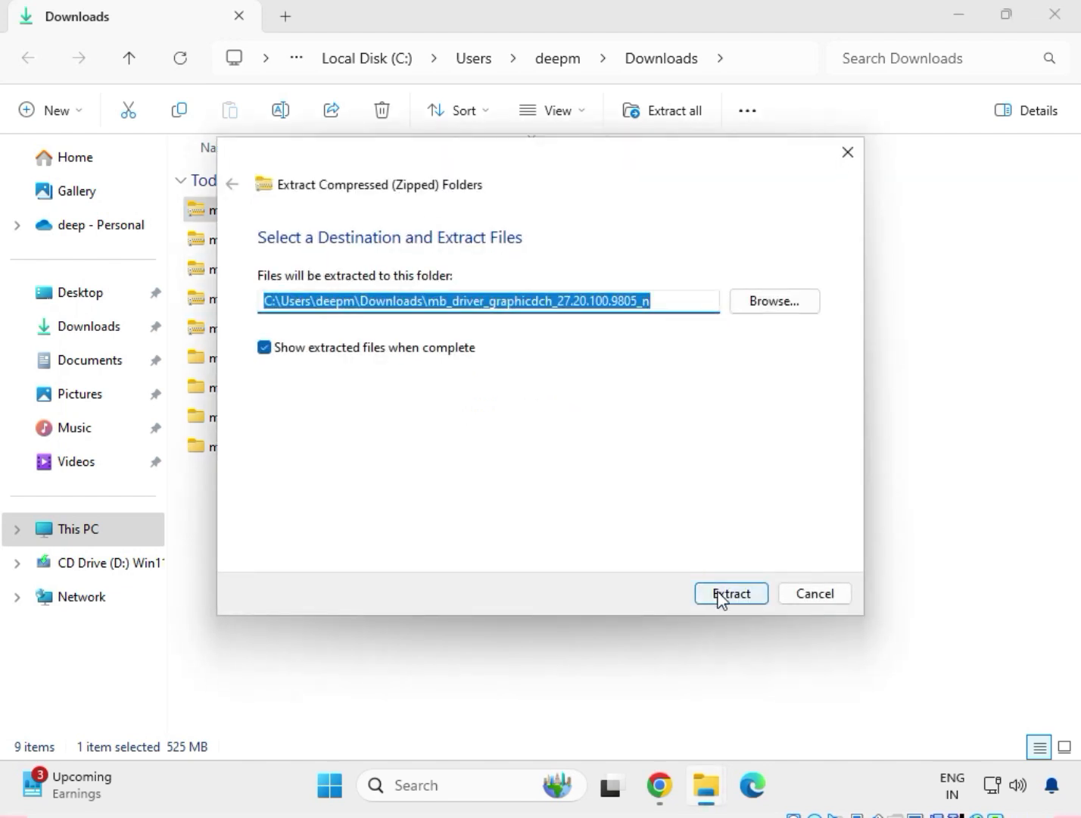
{"action": "left_click", "coordinate": [721, 596]}
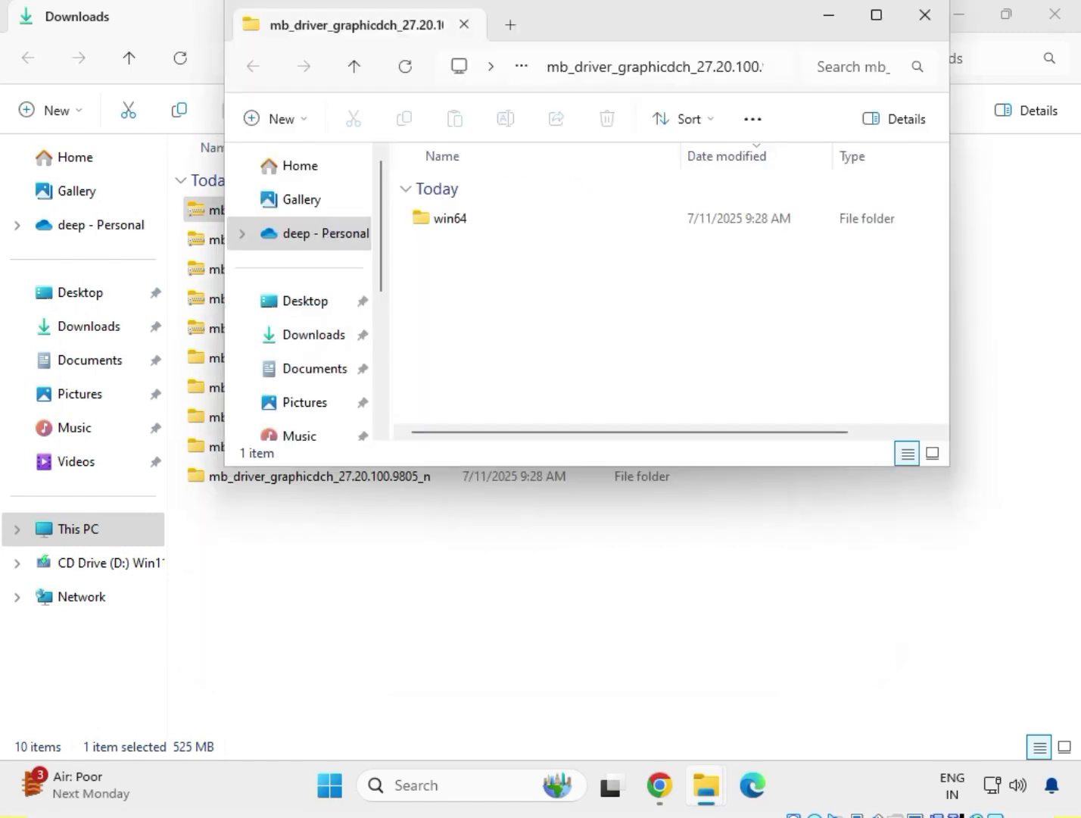
{"action": "left_click", "coordinate": [924, 17]}
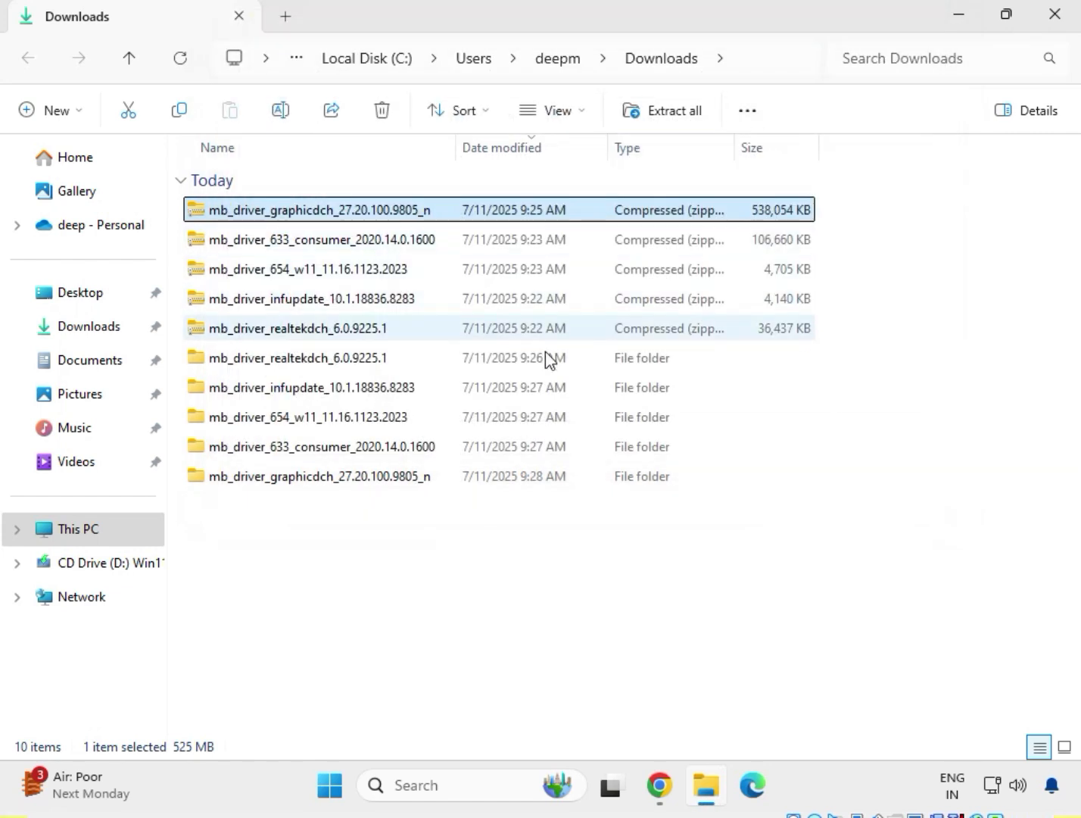
Delete the five compressed driver archives from Downloads, keeping only the extracted folders.
{"action": "left_click_drag", "start_coordinate": [455, 508], "coordinate": [348, 362]}
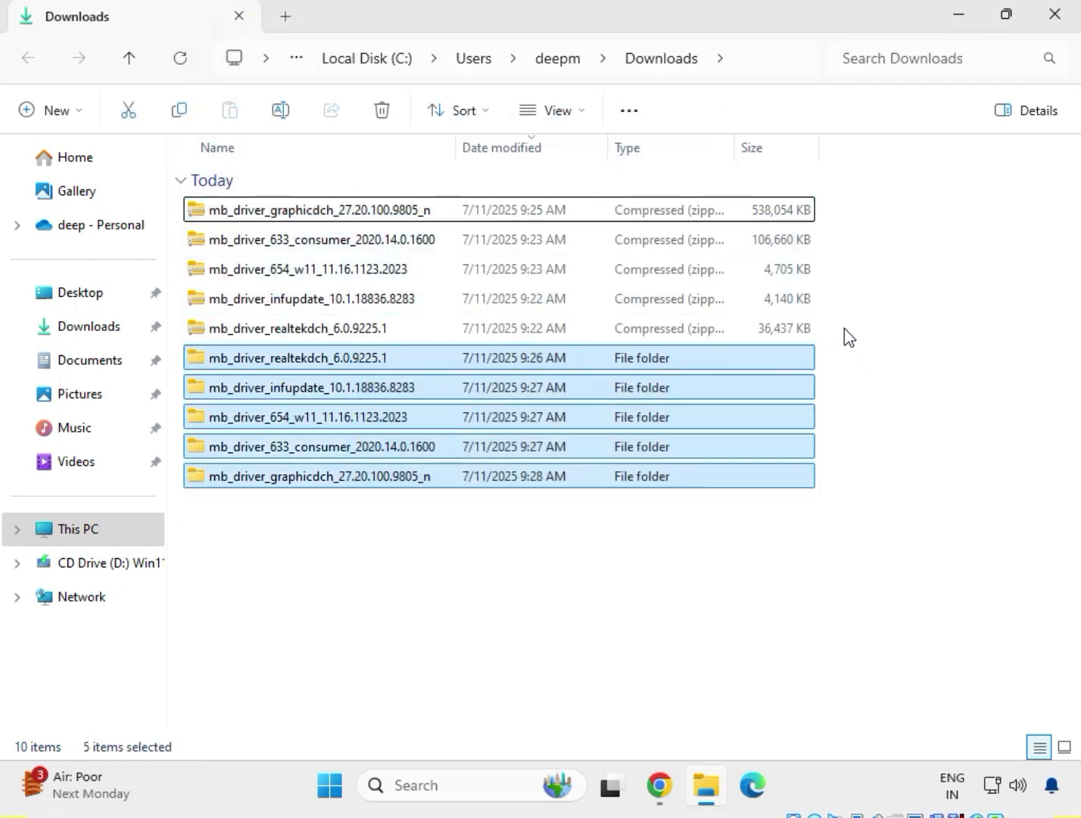
{"action": "left_click_drag", "start_coordinate": [844, 328], "coordinate": [442, 200]}
{"action": "key", "text": "Delete"}
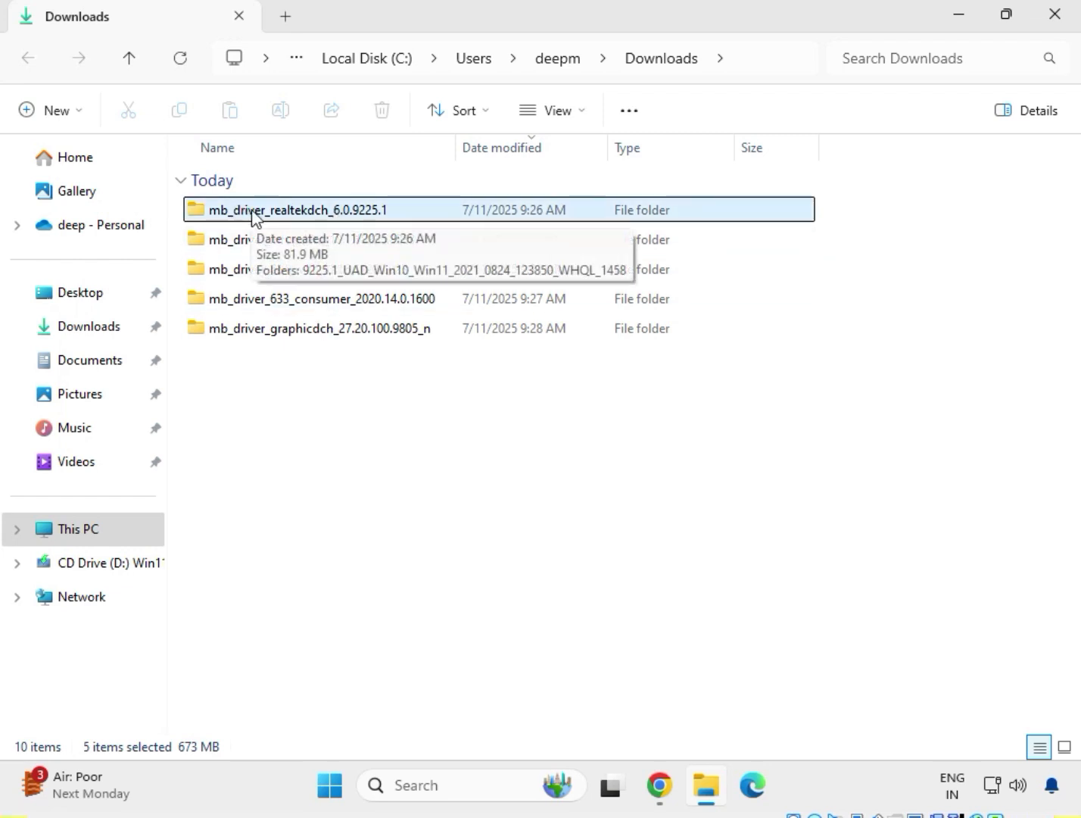
Open the 9225.1_UAD_Win10_Win11_2021_0824_123850_WHQL_1458 folder inside mb_driver_realtekdch_6.0.9225.1 and look through its files.
{"action": "double_click", "coordinate": [277, 212]}
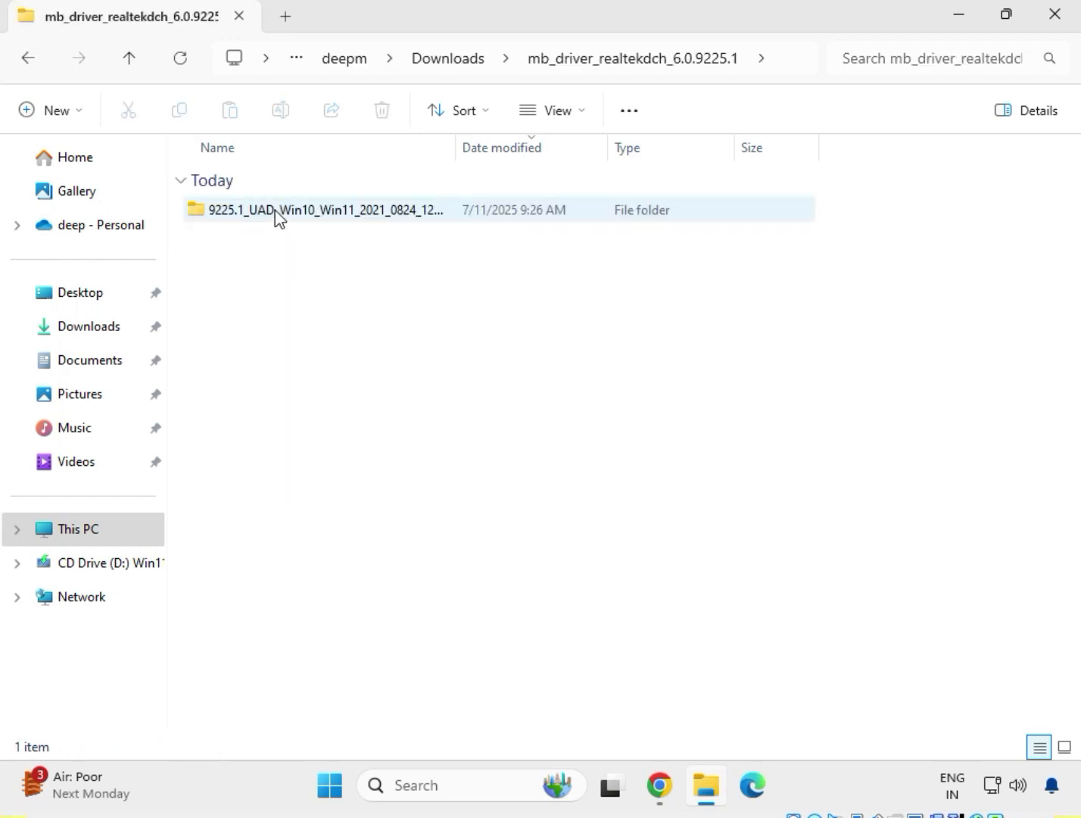
{"action": "double_click", "coordinate": [276, 212]}
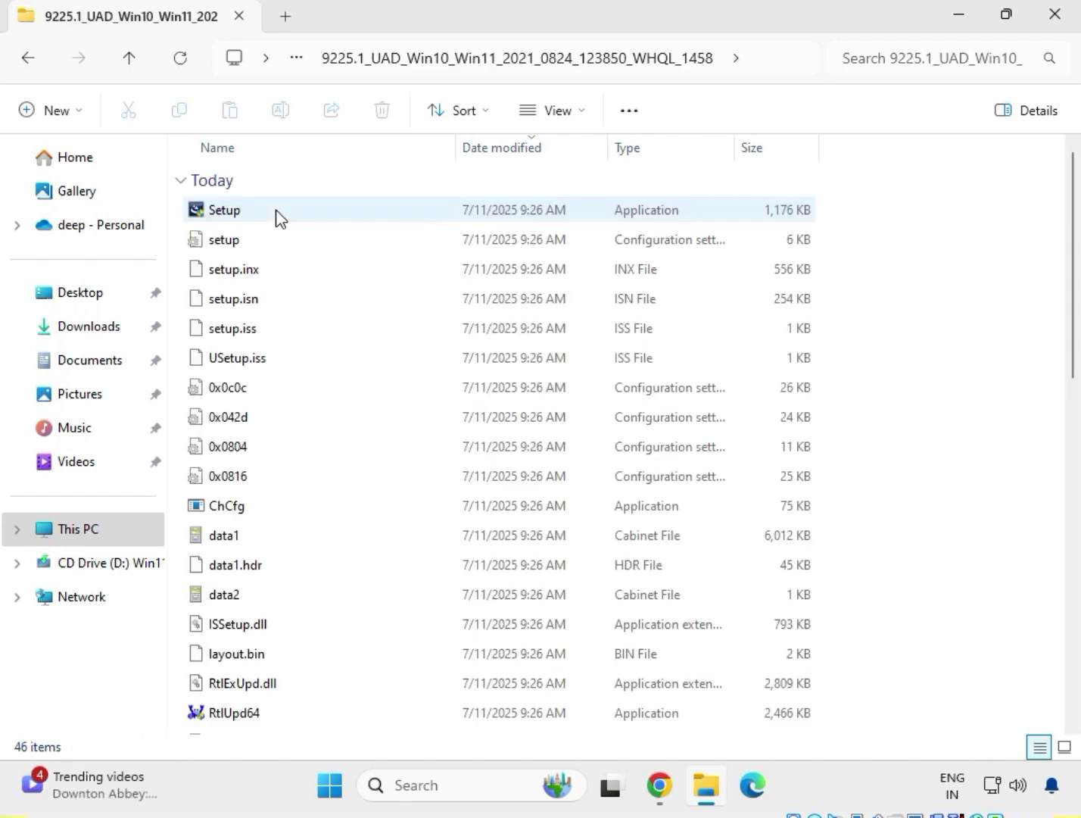
{"action": "scroll", "coordinate": [341, 538], "scroll_direction": "down", "scroll_amount": 4}
{"action": "scroll", "coordinate": [350, 559], "scroll_direction": "up", "scroll_amount": 4}
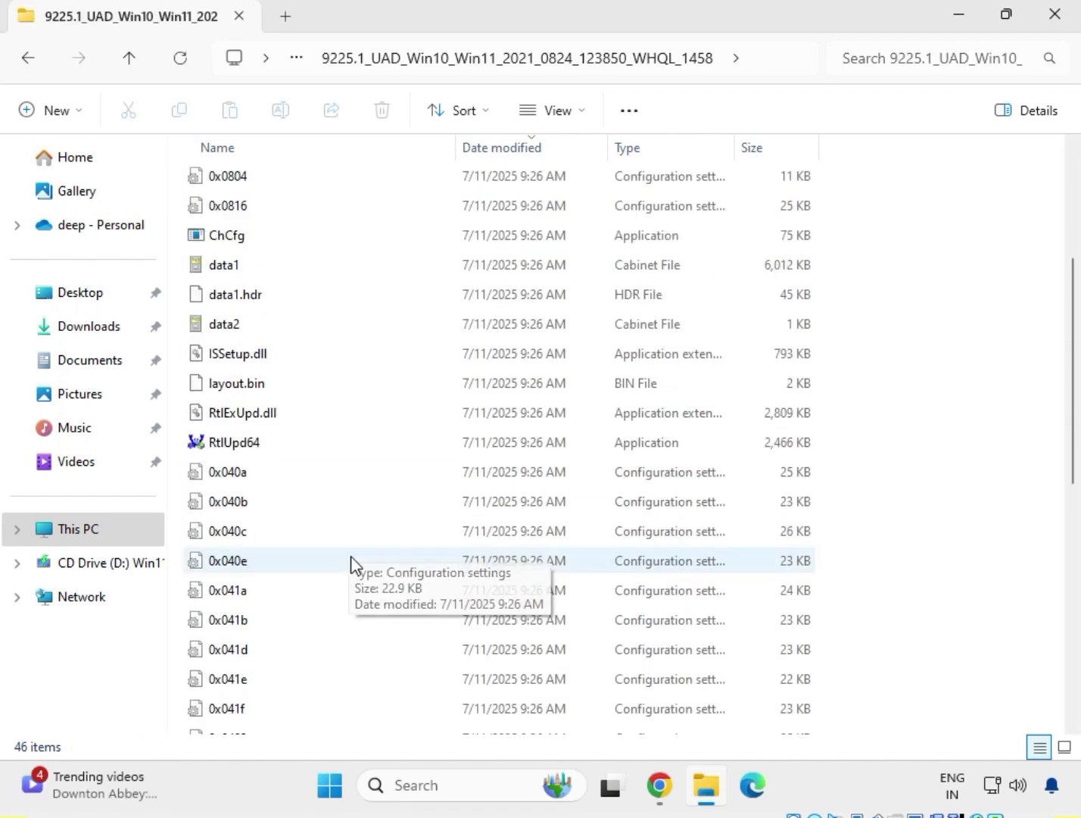
Run the Setup application as administrator and install the Realtek Audio Driver, leaving the computer restart for later.
{"action": "left_click", "coordinate": [247, 220]}
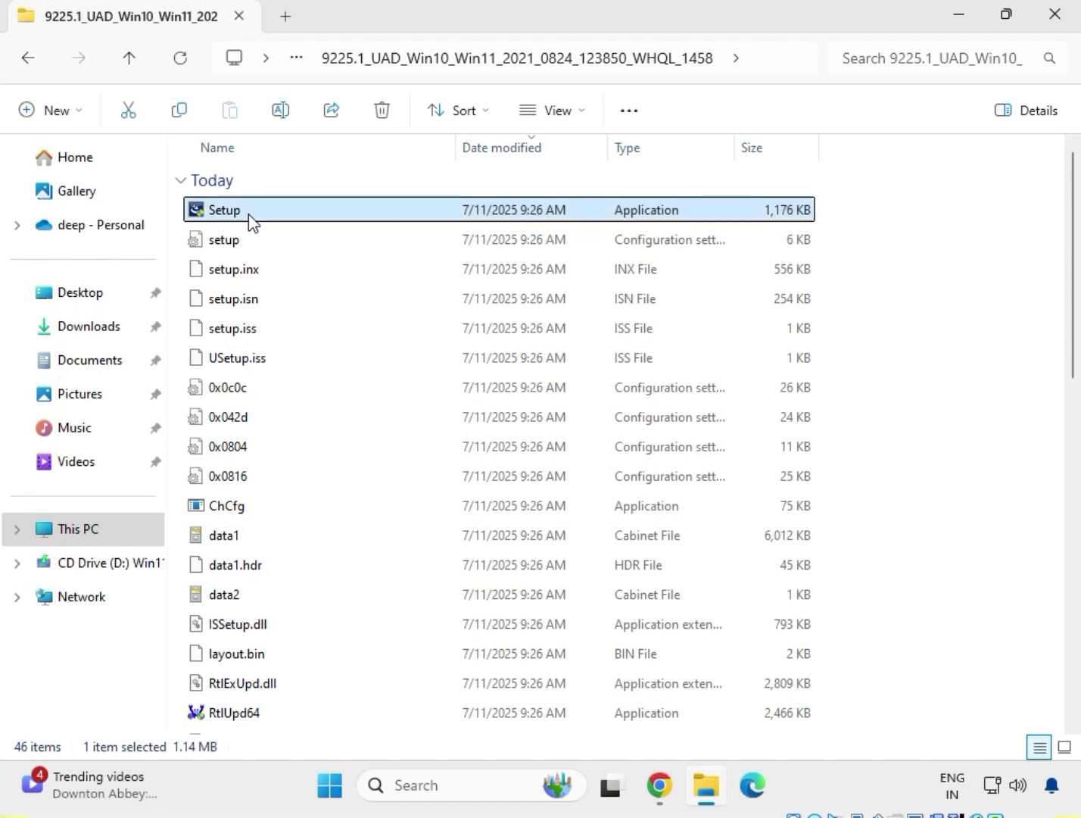
{"action": "right_click", "coordinate": [250, 221]}
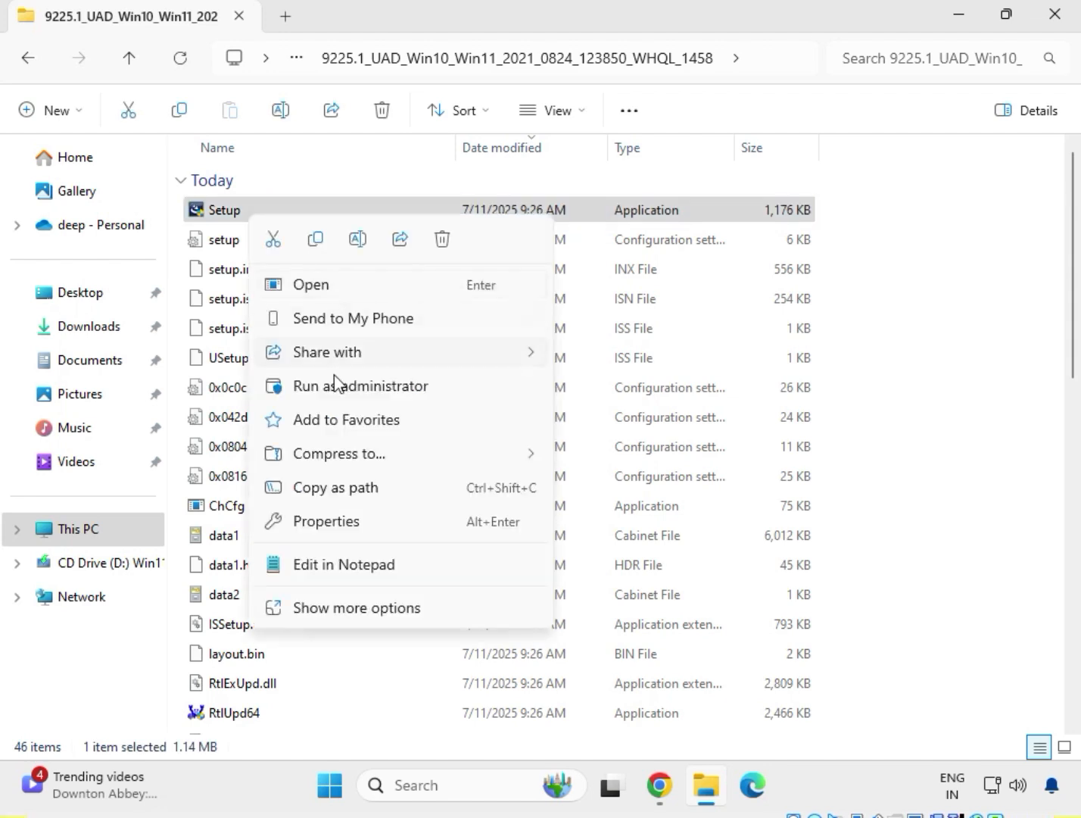
{"action": "left_click", "coordinate": [357, 615]}
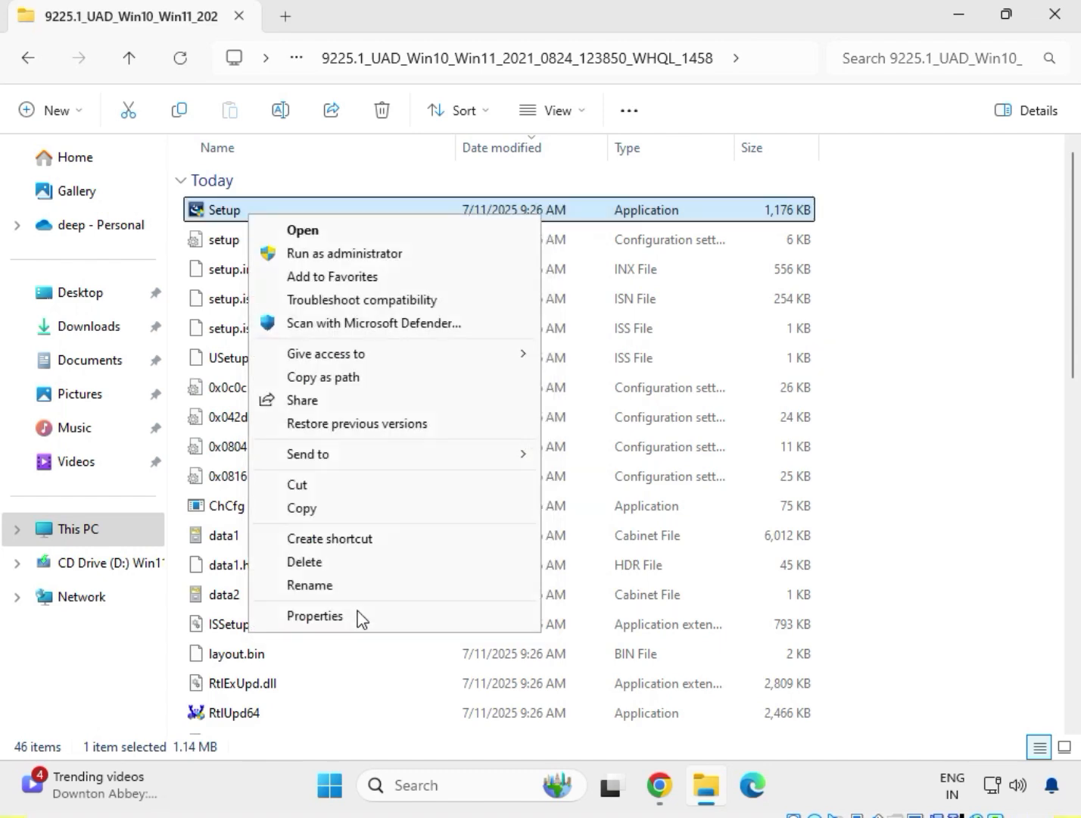
{"action": "left_click", "coordinate": [335, 254]}
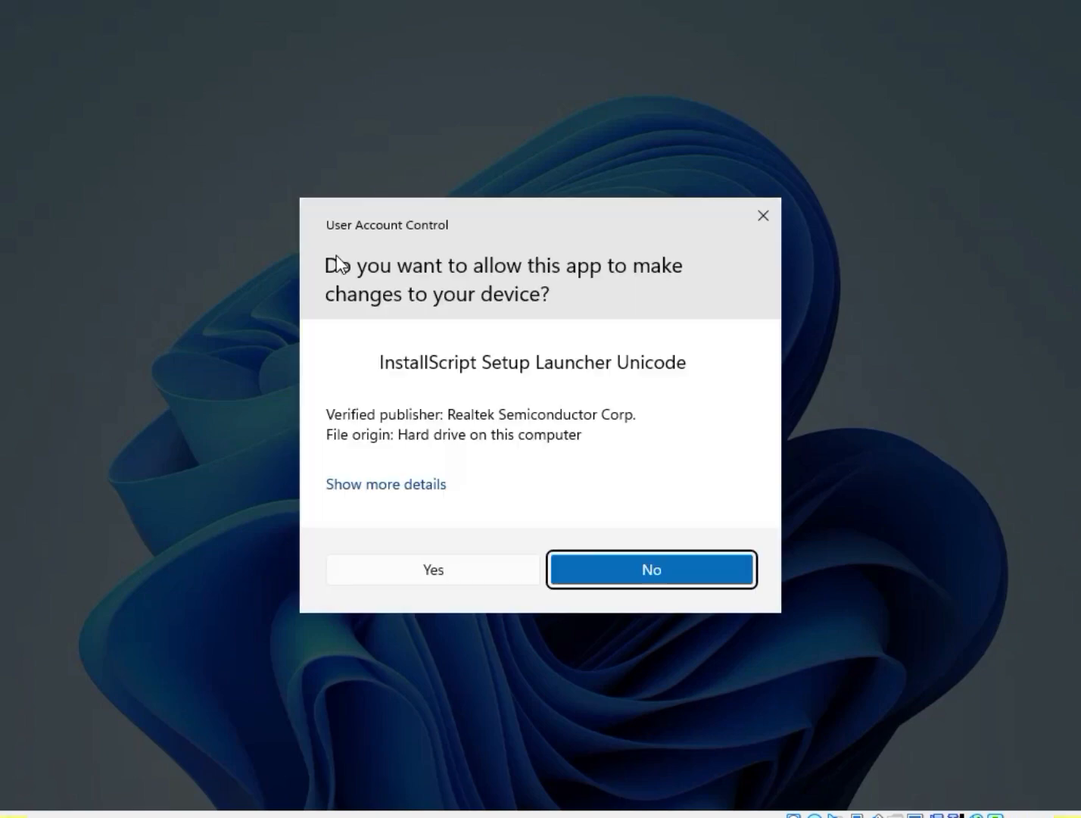
{"action": "left_click", "coordinate": [415, 572]}
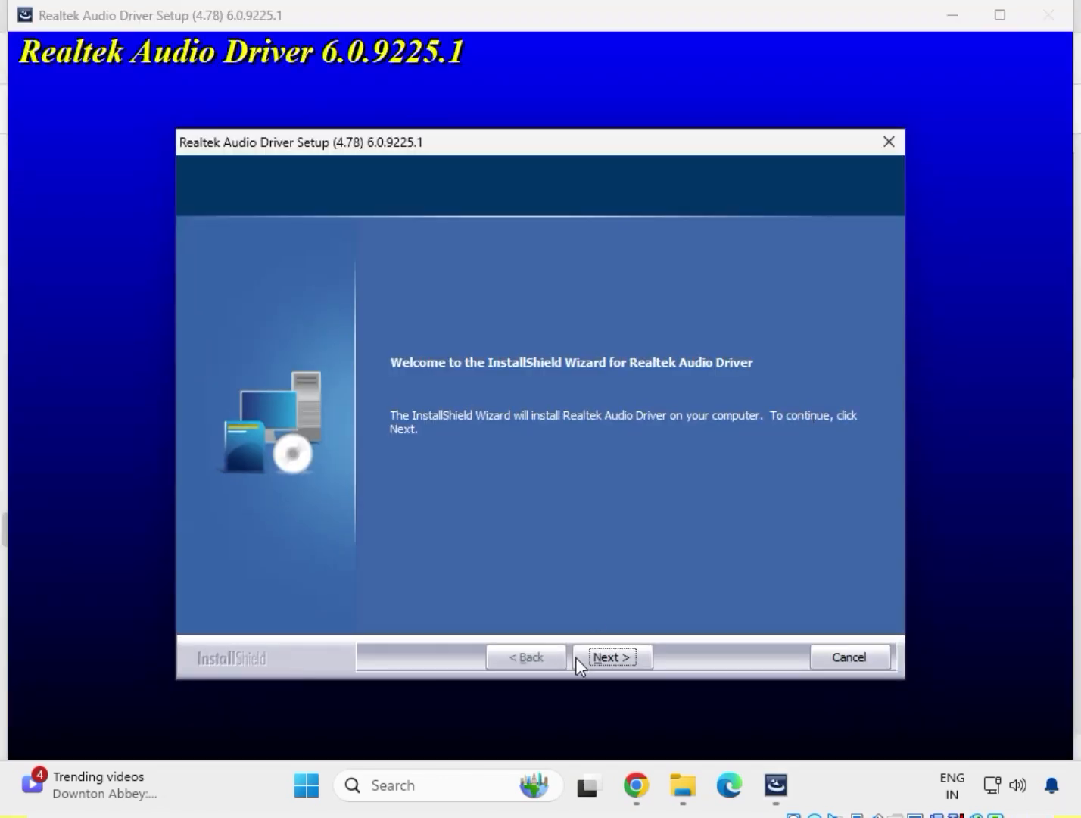
{"action": "left_click", "coordinate": [608, 658]}
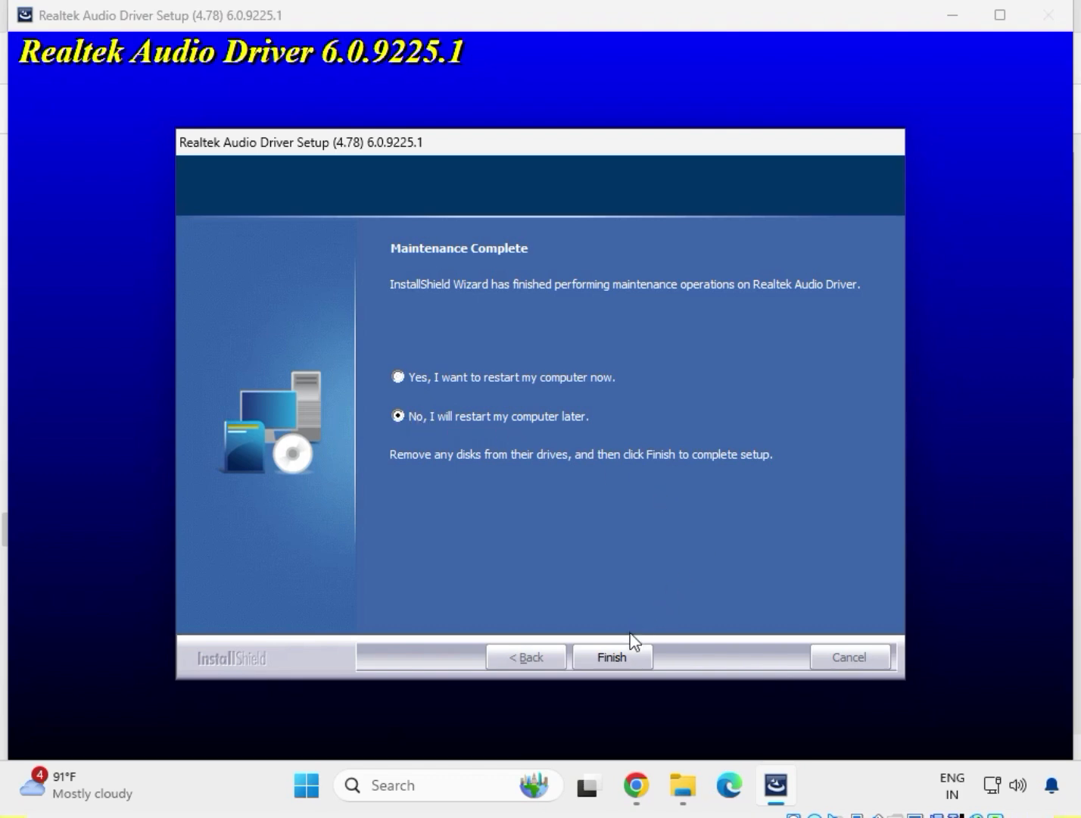
{"action": "left_click", "coordinate": [618, 656]}
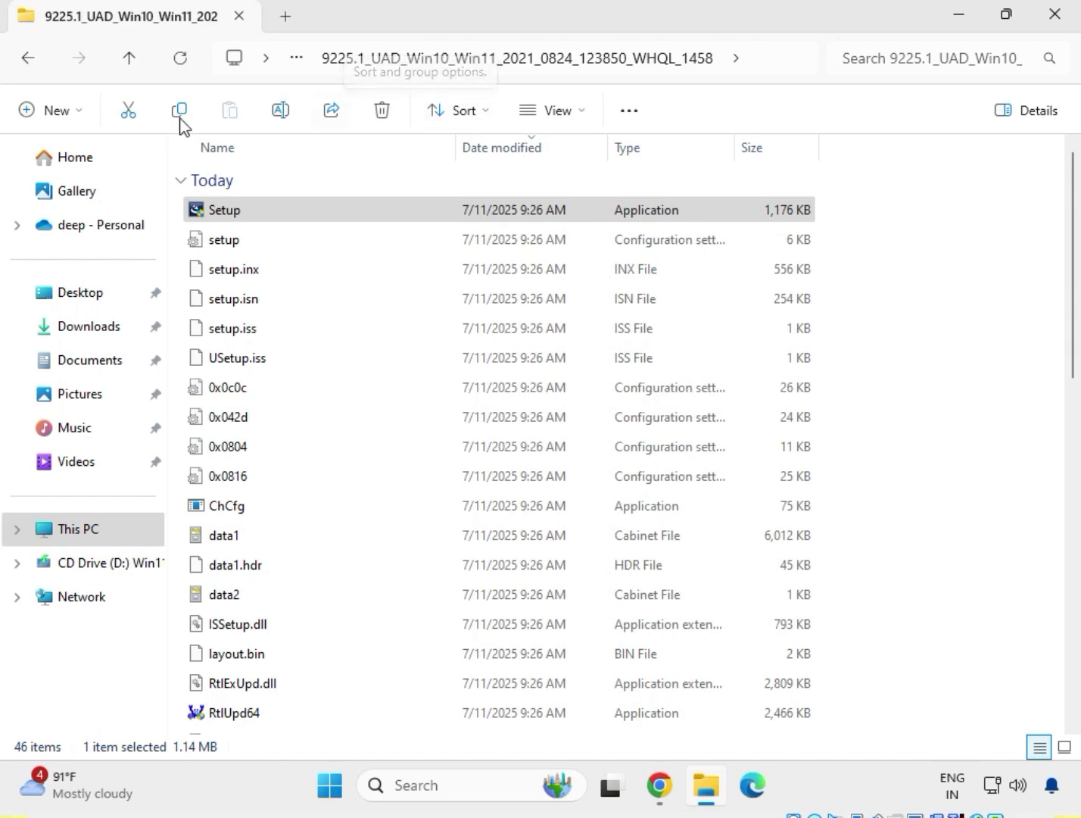
Return to Downloads and open the Chipset-10.1.18836.8283-Public-MUP folder inside mb_driver_infupdate_10.1.18836.8283.
{"action": "left_click", "coordinate": [22, 65]}
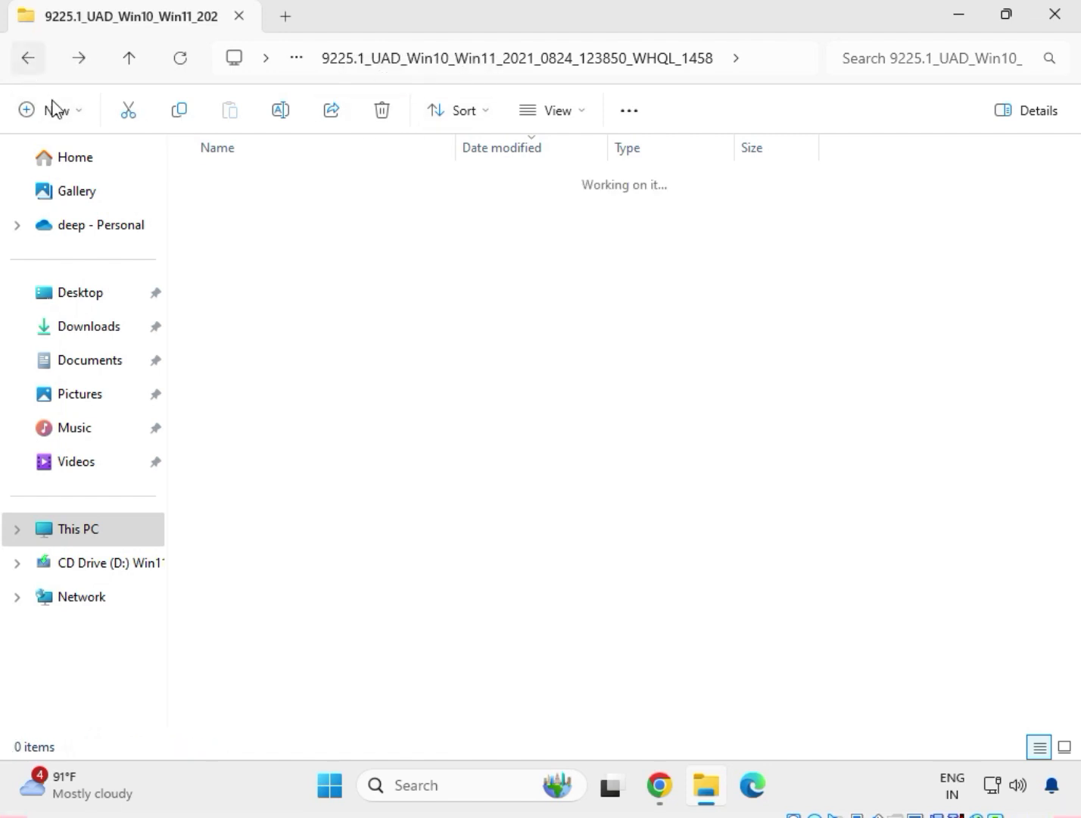
{"action": "left_click", "coordinate": [23, 61]}
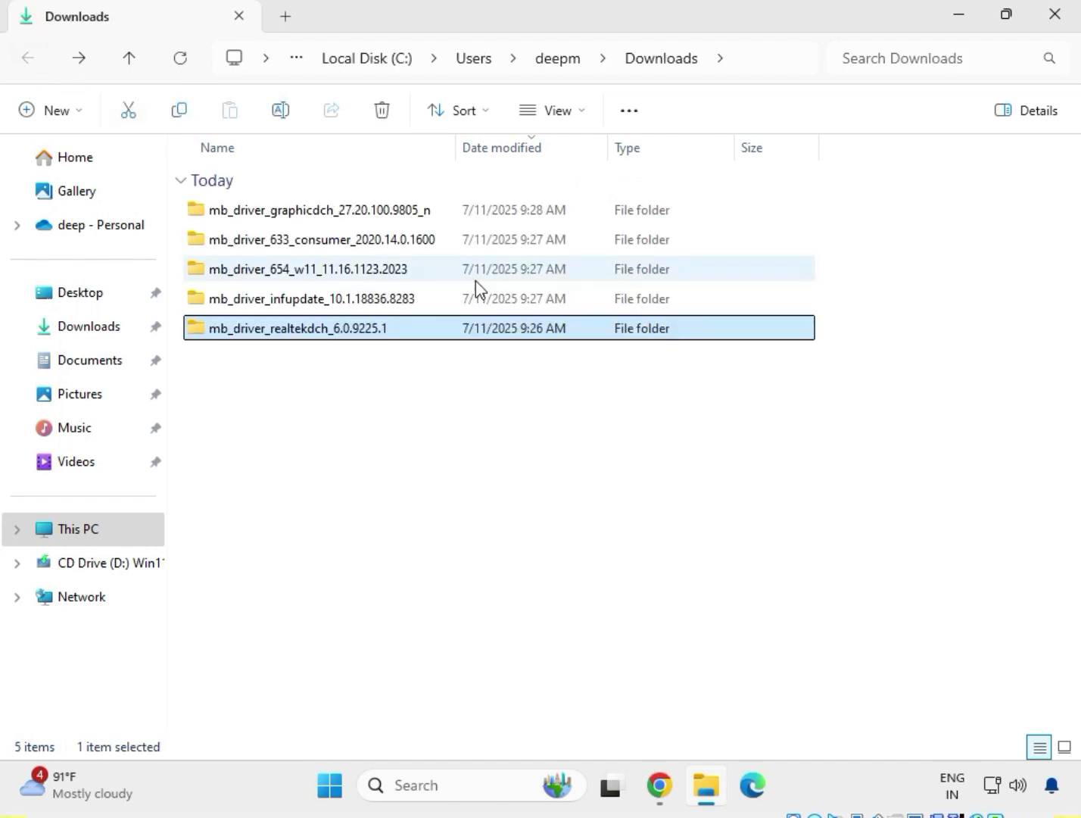
{"action": "double_click", "coordinate": [289, 303]}
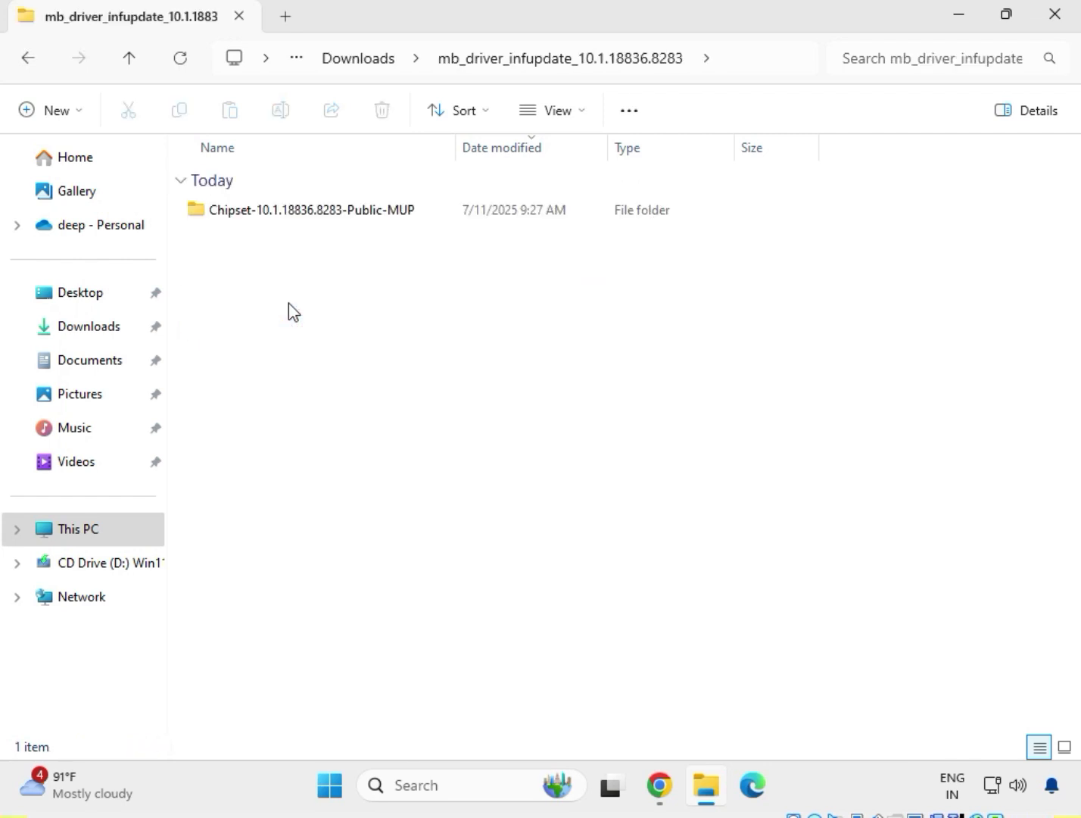
{"action": "left_click", "coordinate": [299, 215]}
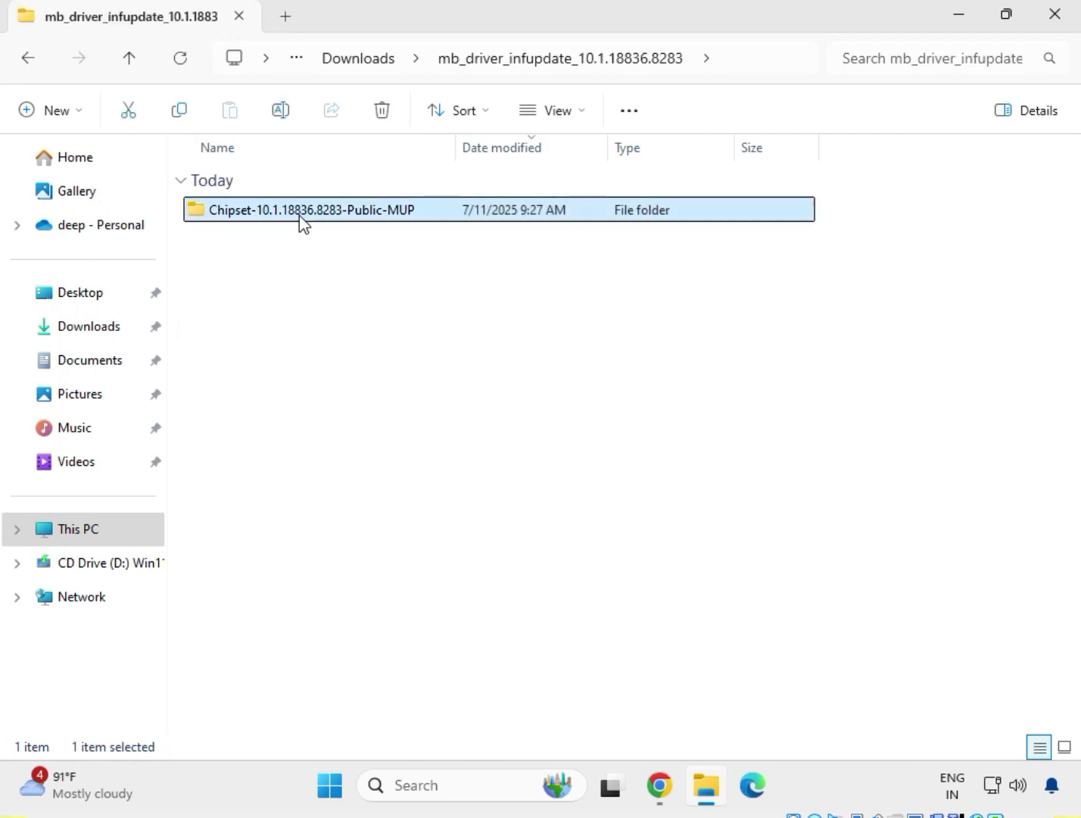
{"action": "right_click", "coordinate": [301, 219]}
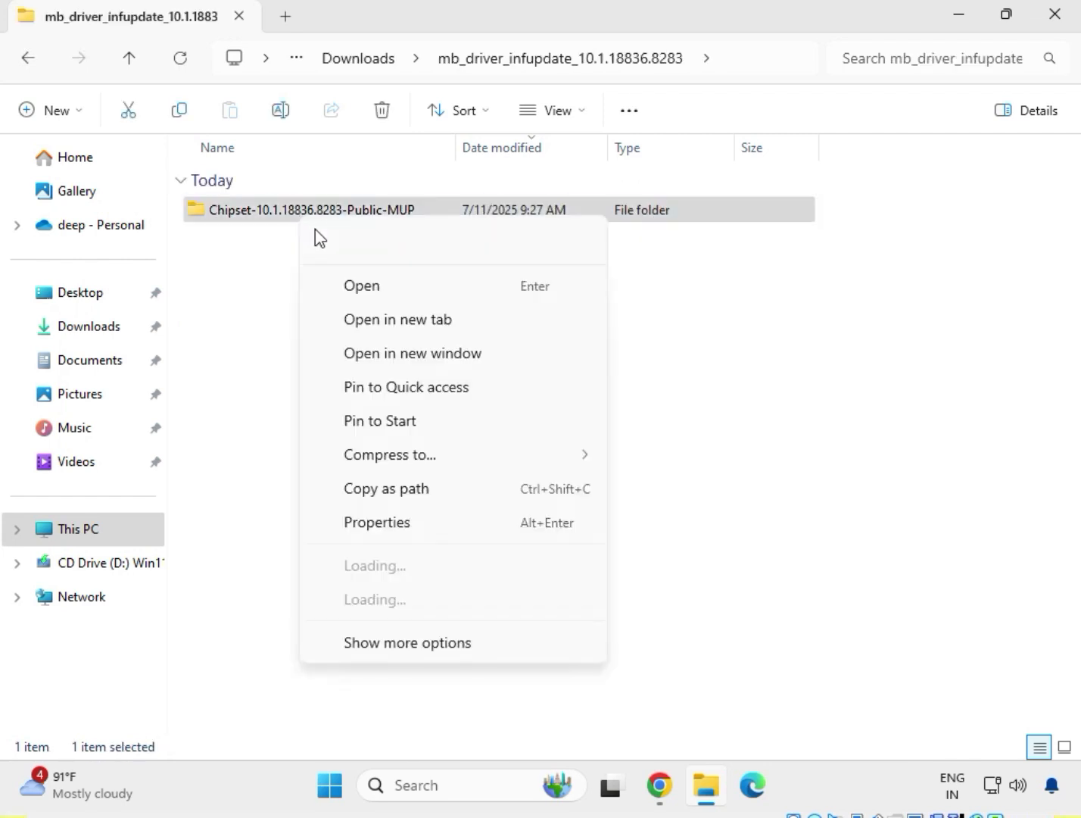
{"action": "left_click", "coordinate": [360, 288]}
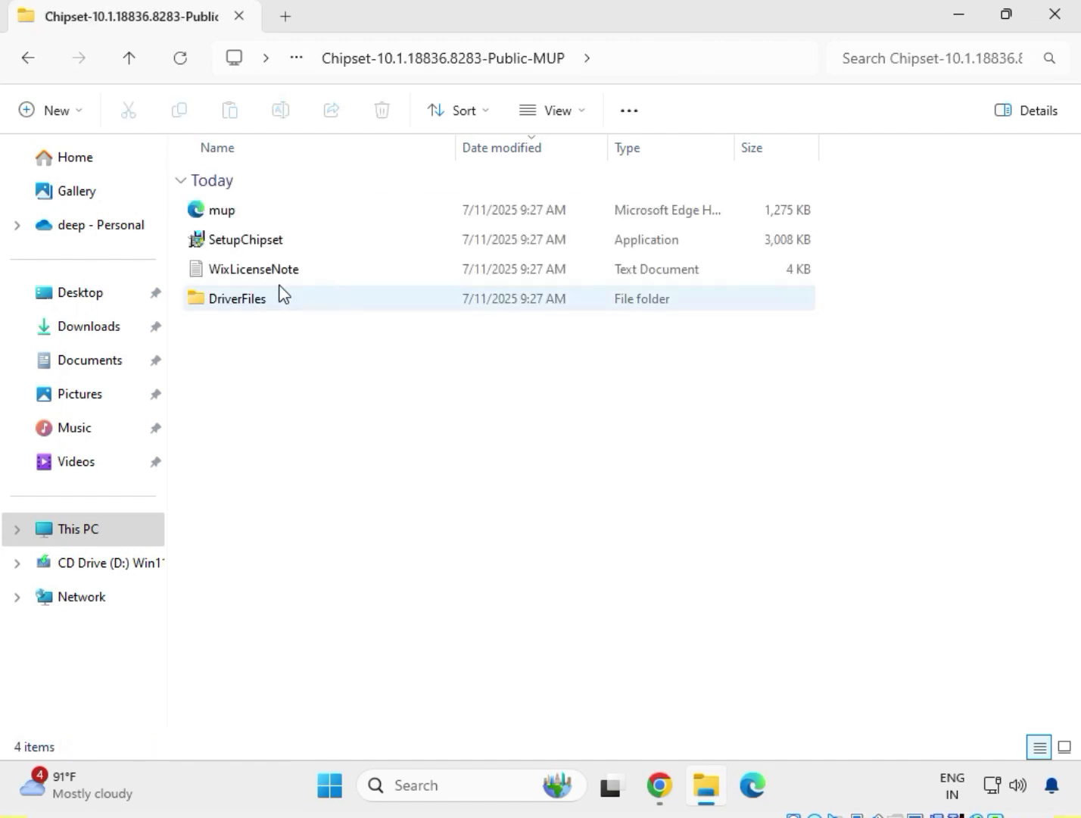
Run SetupChipset as administrator, accept the license agreement and install the Intel(R) Chipset Device Software.
{"action": "left_click", "coordinate": [254, 250]}
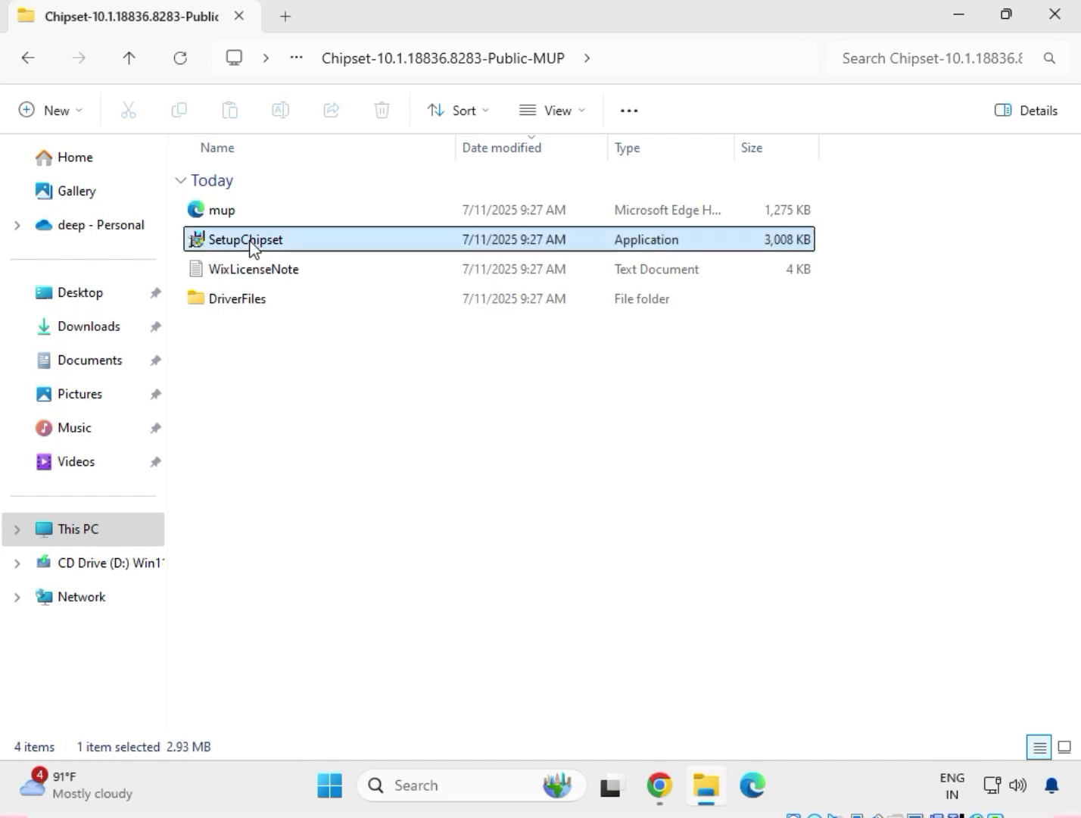
{"action": "right_click", "coordinate": [253, 250]}
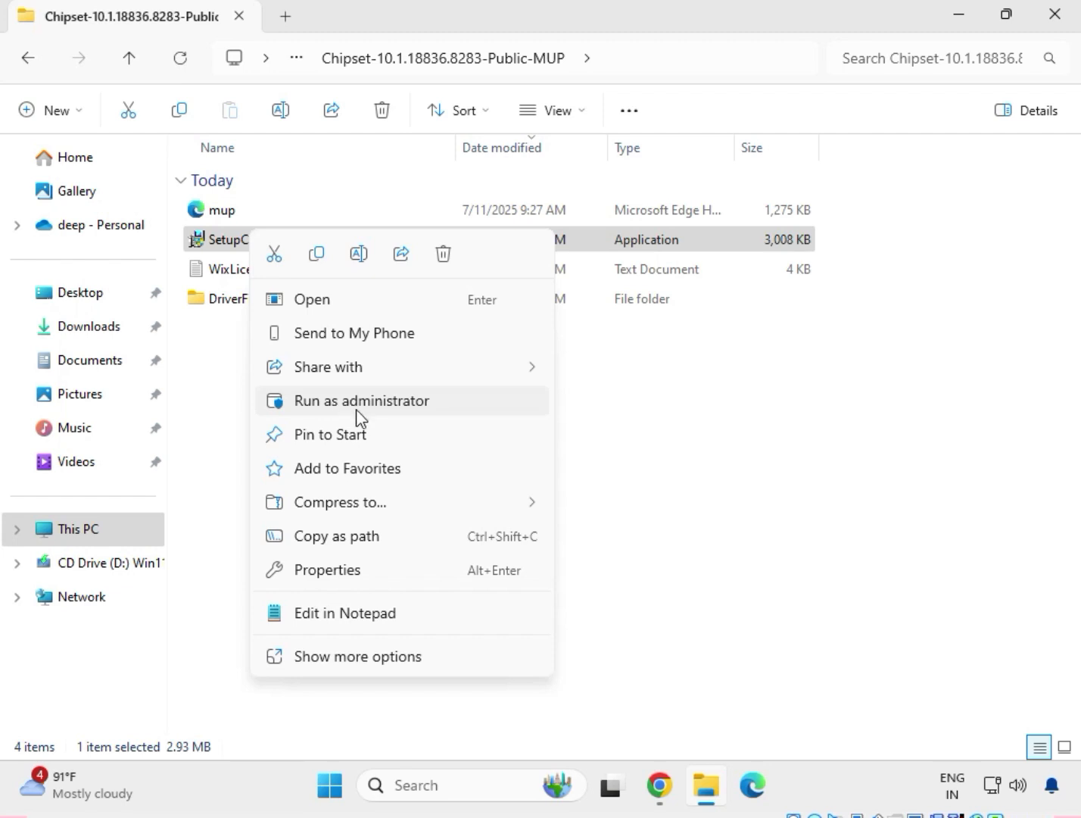
{"action": "left_click", "coordinate": [367, 657]}
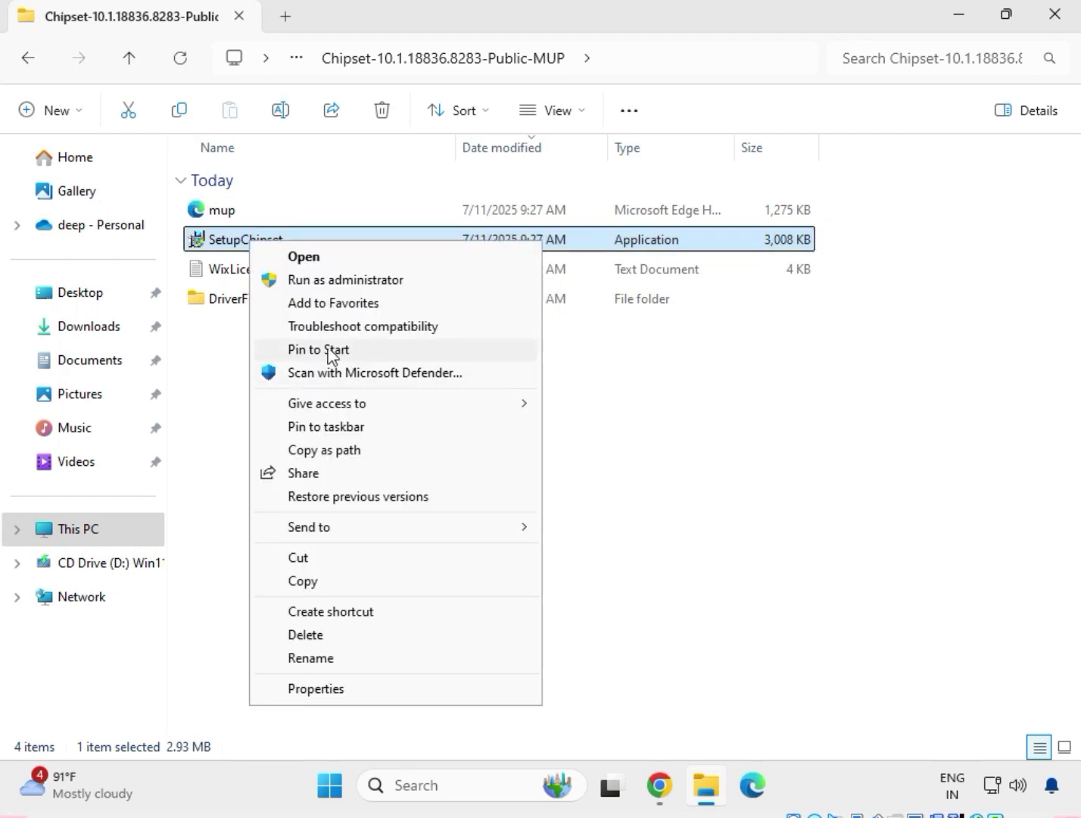
{"action": "left_click", "coordinate": [353, 282]}
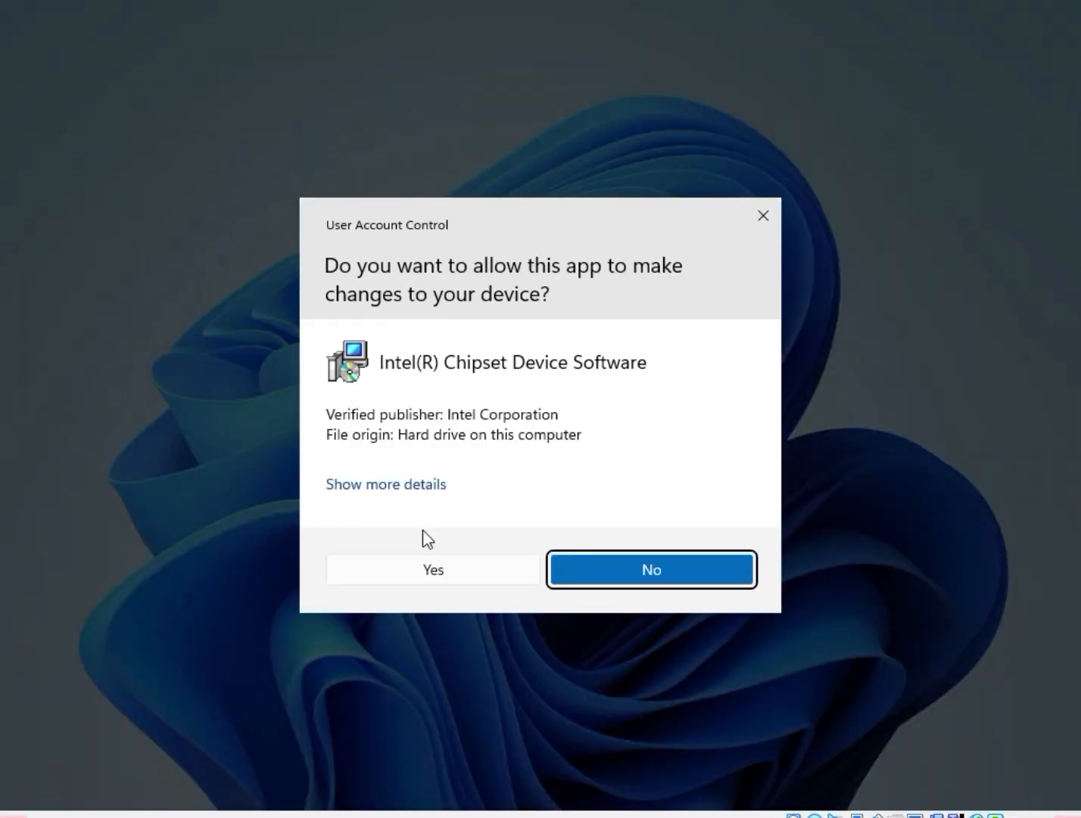
{"action": "left_click", "coordinate": [436, 570]}
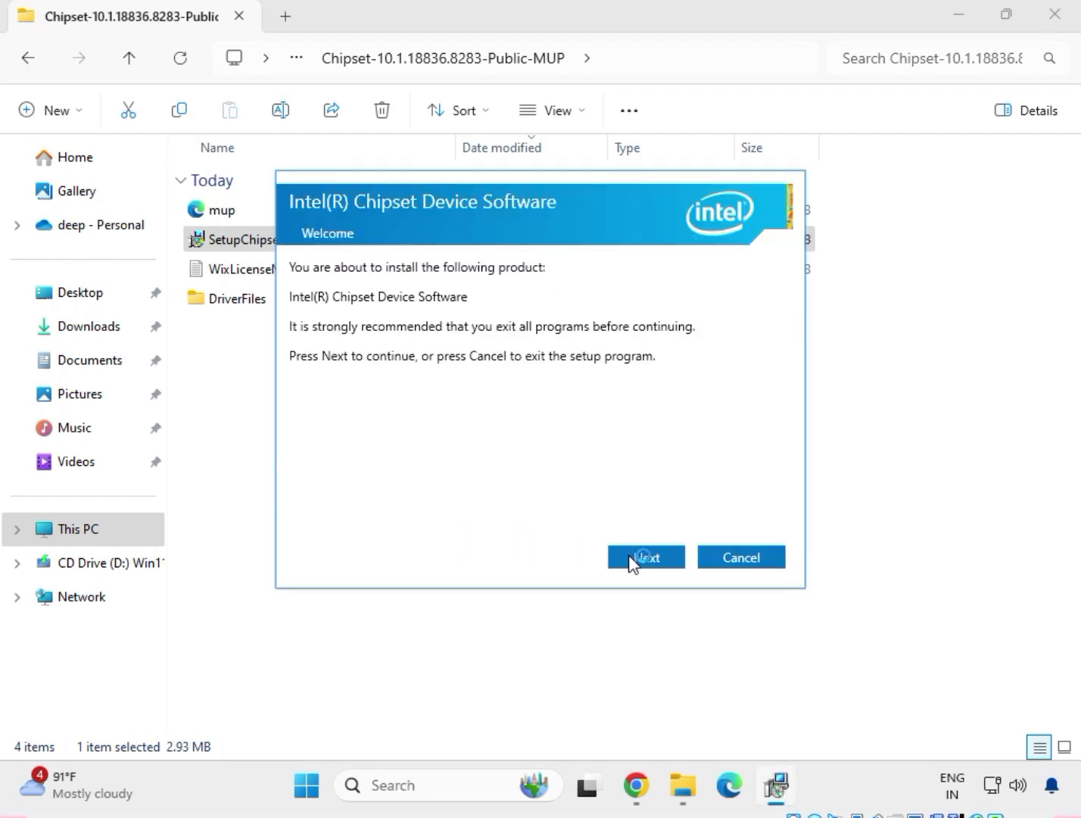
{"action": "left_click", "coordinate": [631, 558]}
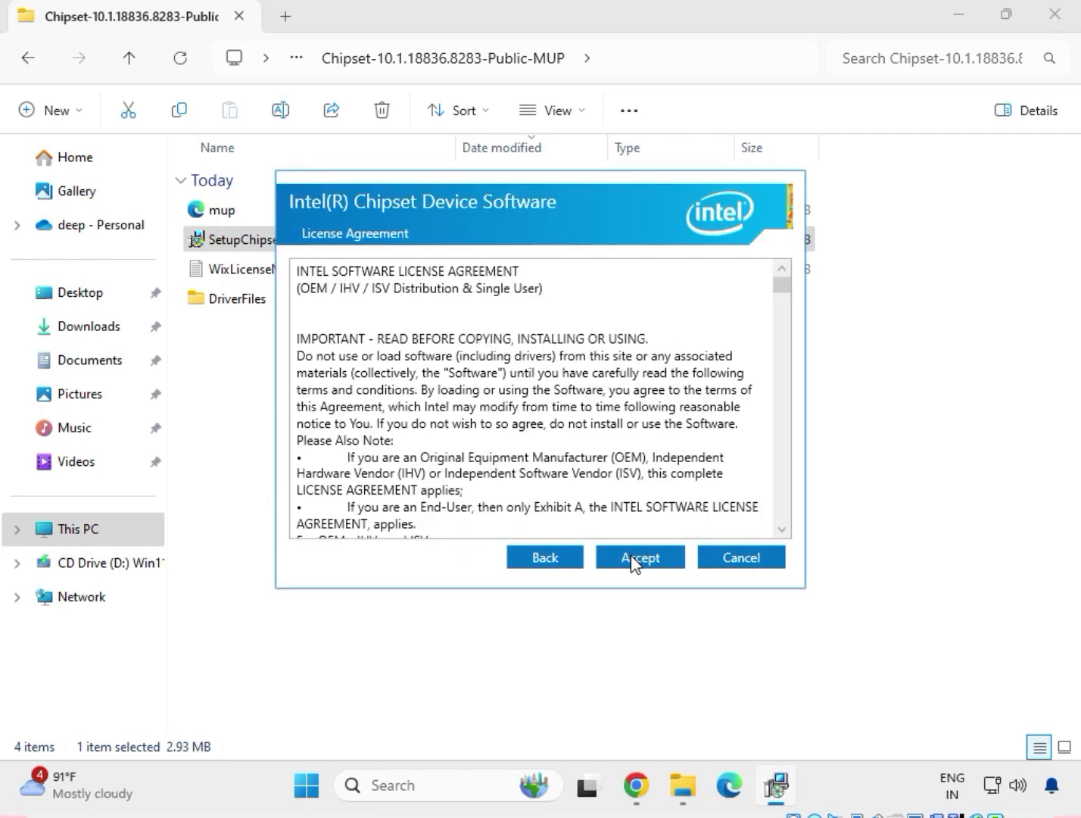
{"action": "left_click", "coordinate": [633, 561]}
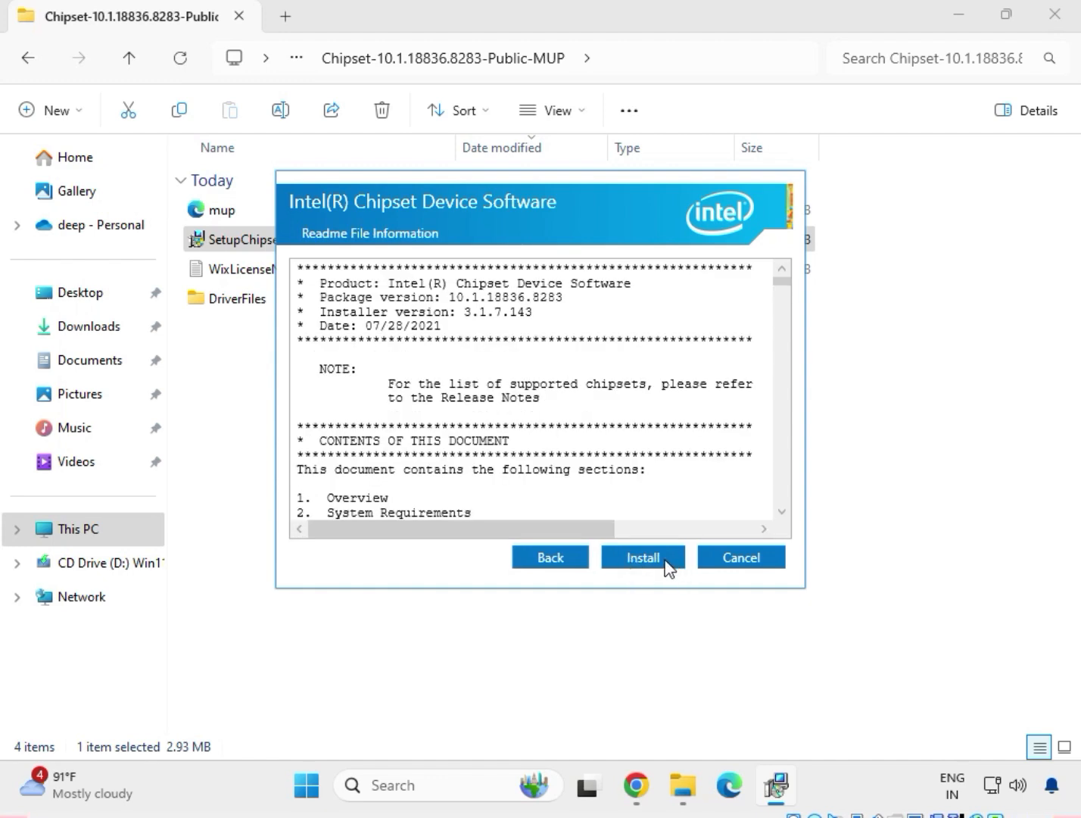
{"action": "left_click", "coordinate": [665, 563]}
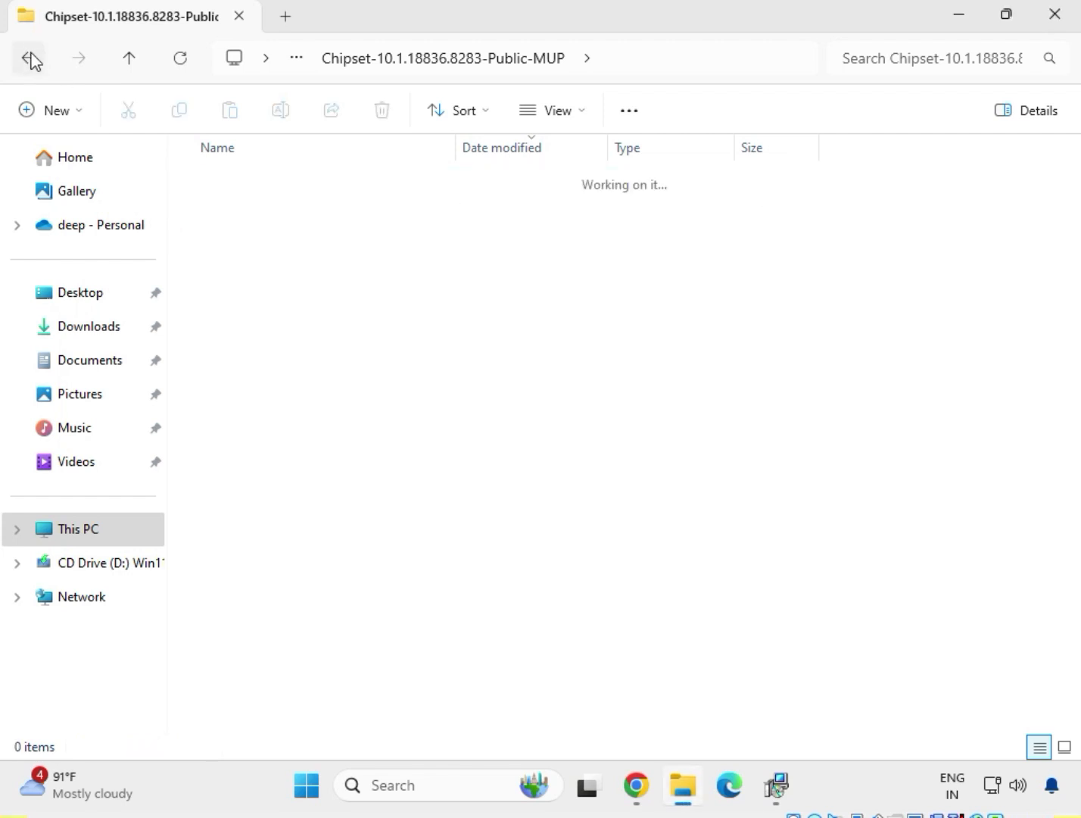
Return to Downloads and open the mb_driver_654_w11_11.16.1123.2023 folder.
{"action": "left_click", "coordinate": [30, 61]}
{"action": "left_click", "coordinate": [30, 61]}
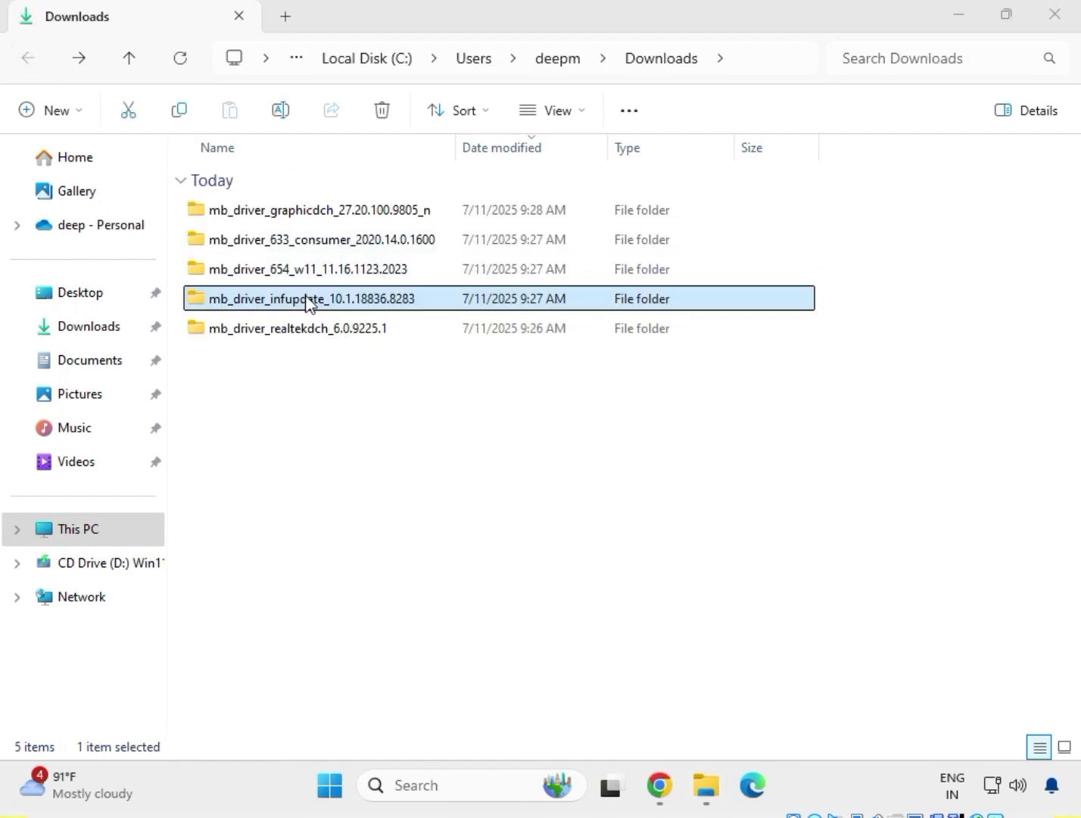
{"action": "left_click", "coordinate": [302, 269]}
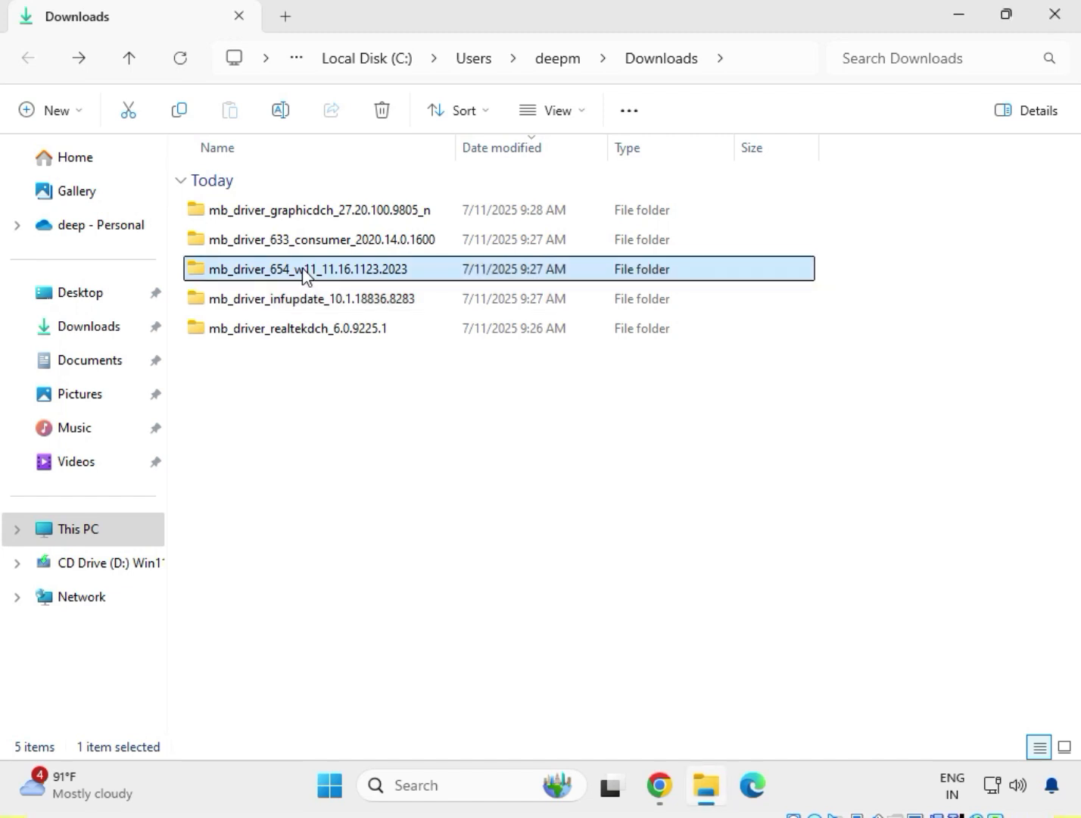
{"action": "right_click", "coordinate": [302, 269]}
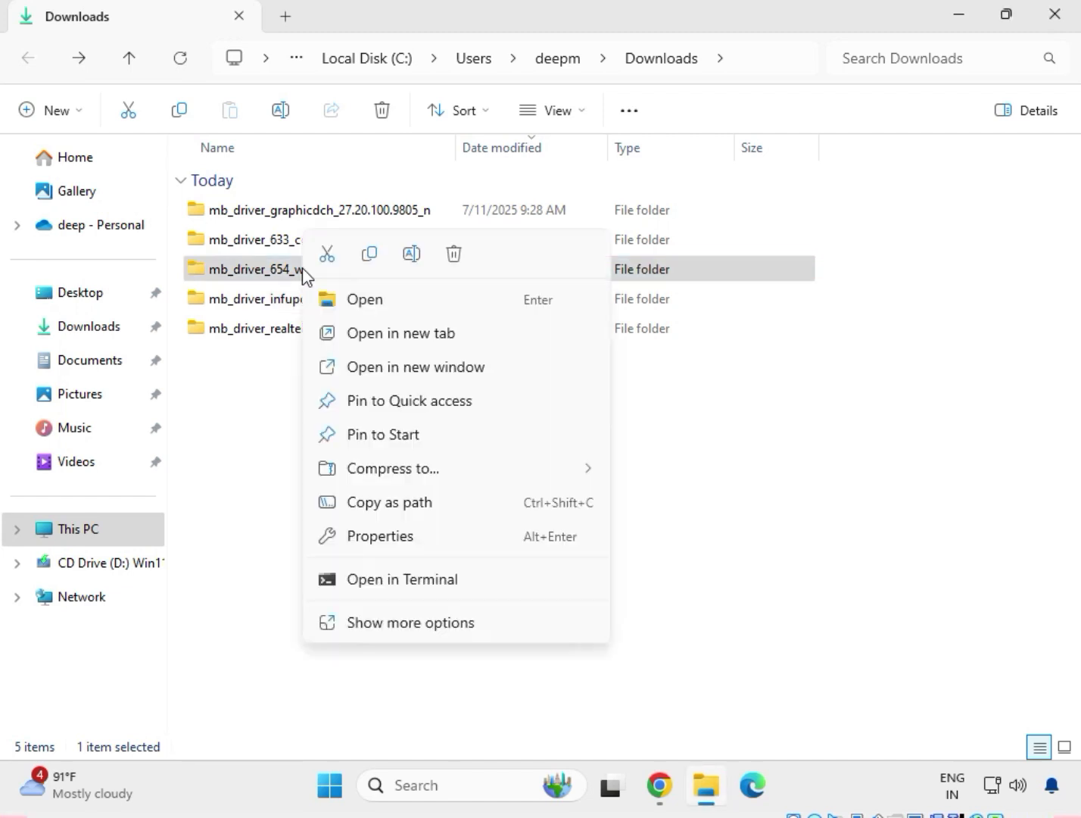
{"action": "left_click", "coordinate": [347, 300]}
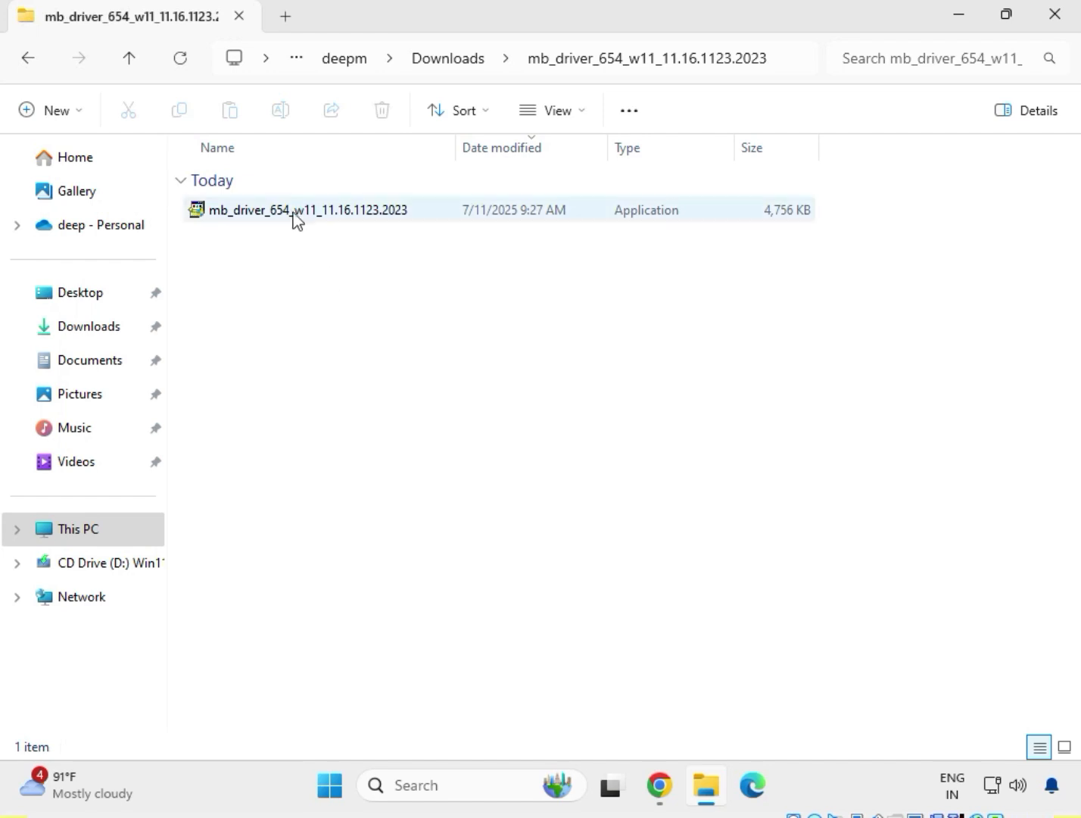
Run the mb_driver_654_w11_11.16.1123.2023 application as administrator, allow it to make changes and move its extraction window aside.
{"action": "left_click", "coordinate": [295, 216]}
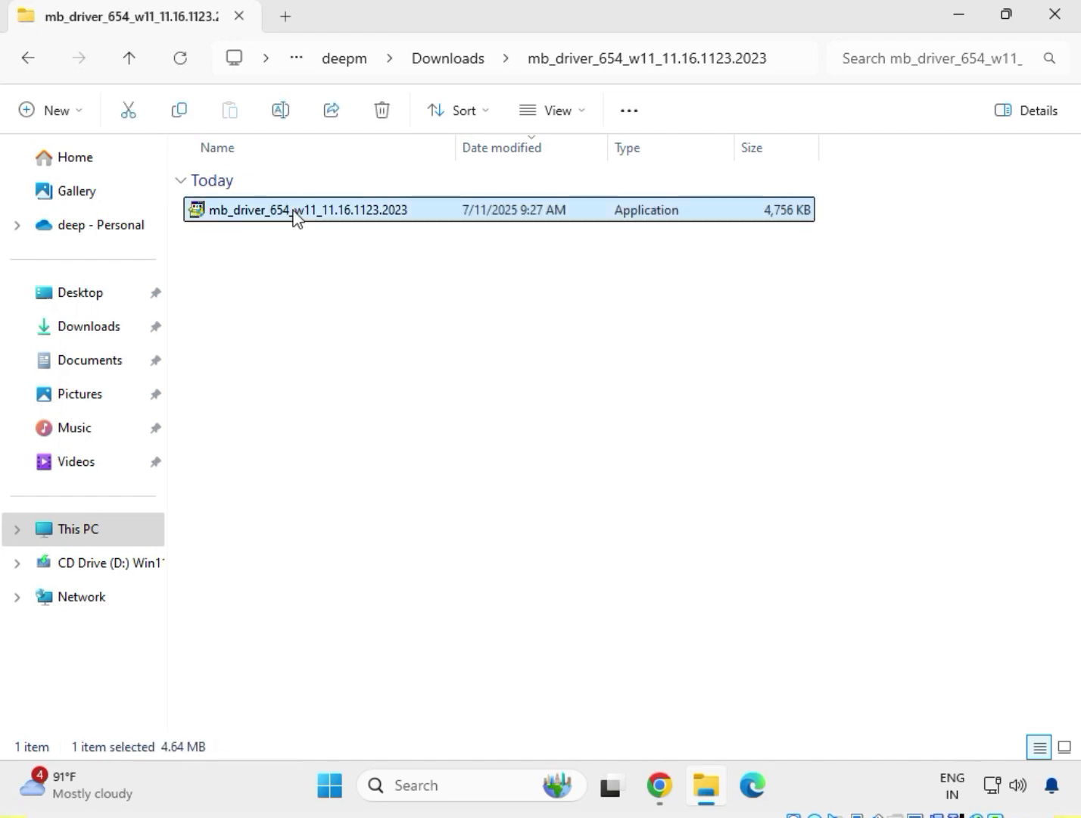
{"action": "right_click", "coordinate": [296, 218]}
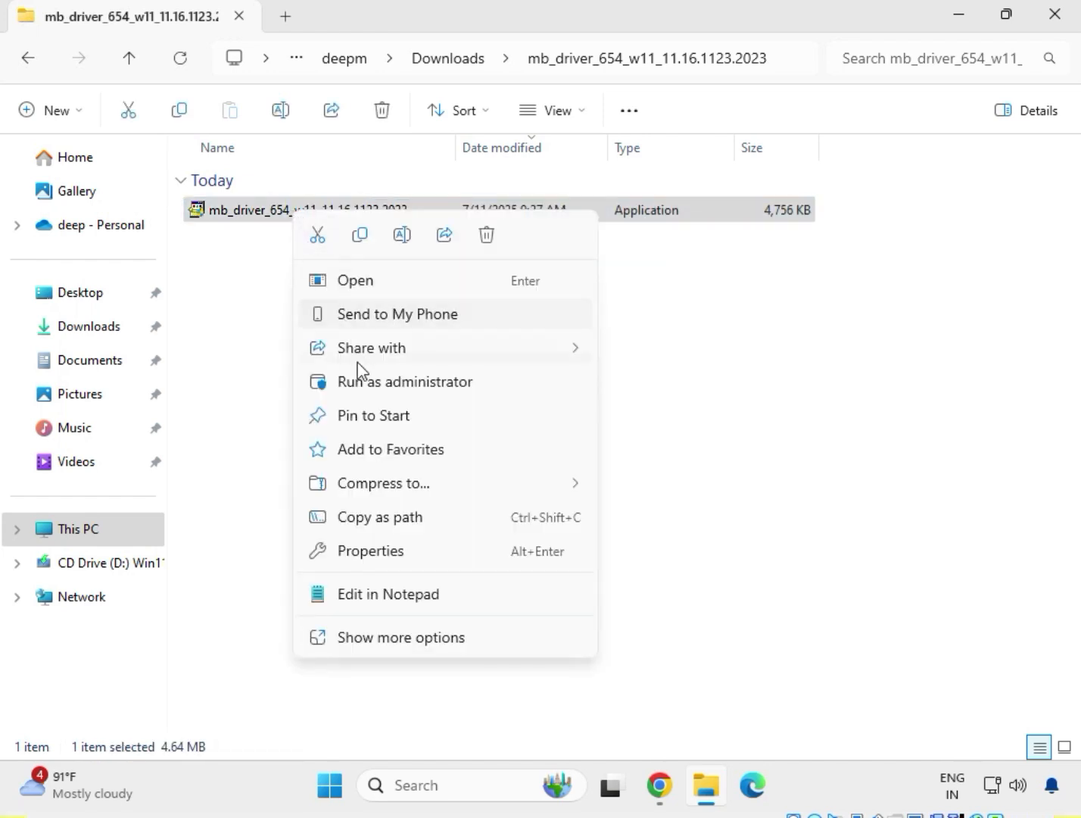
{"action": "left_click", "coordinate": [403, 640]}
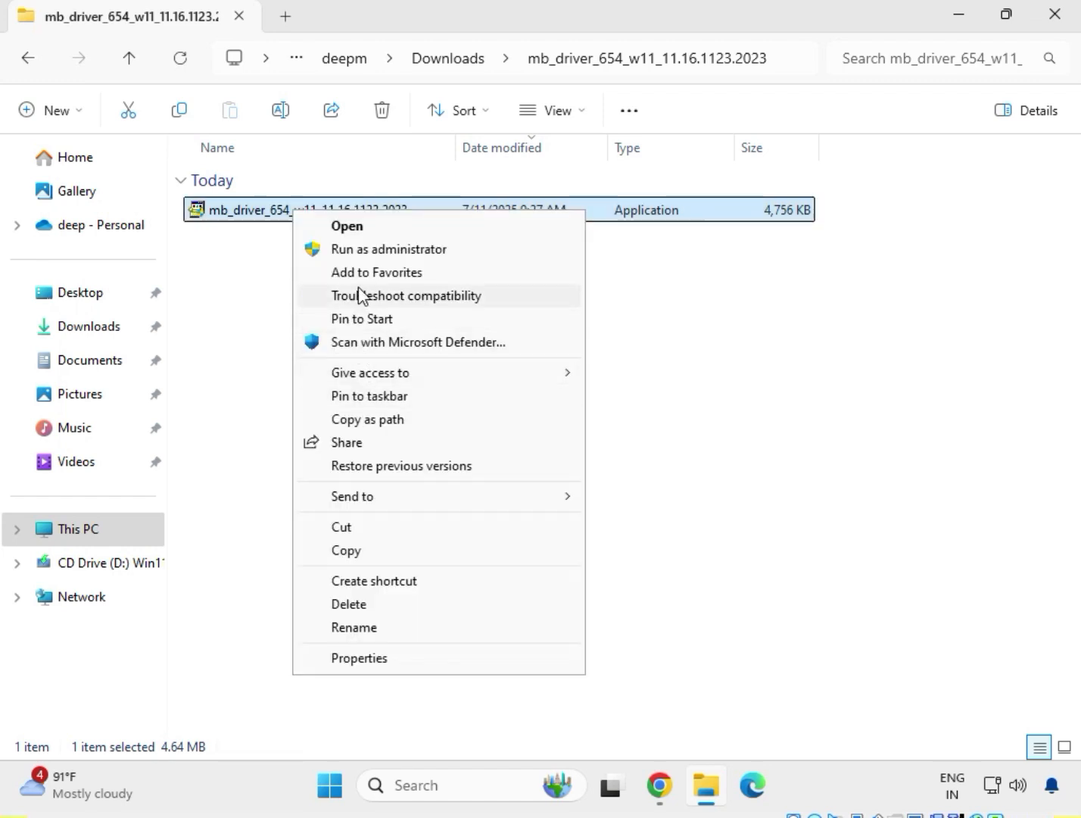
{"action": "left_click", "coordinate": [356, 250]}
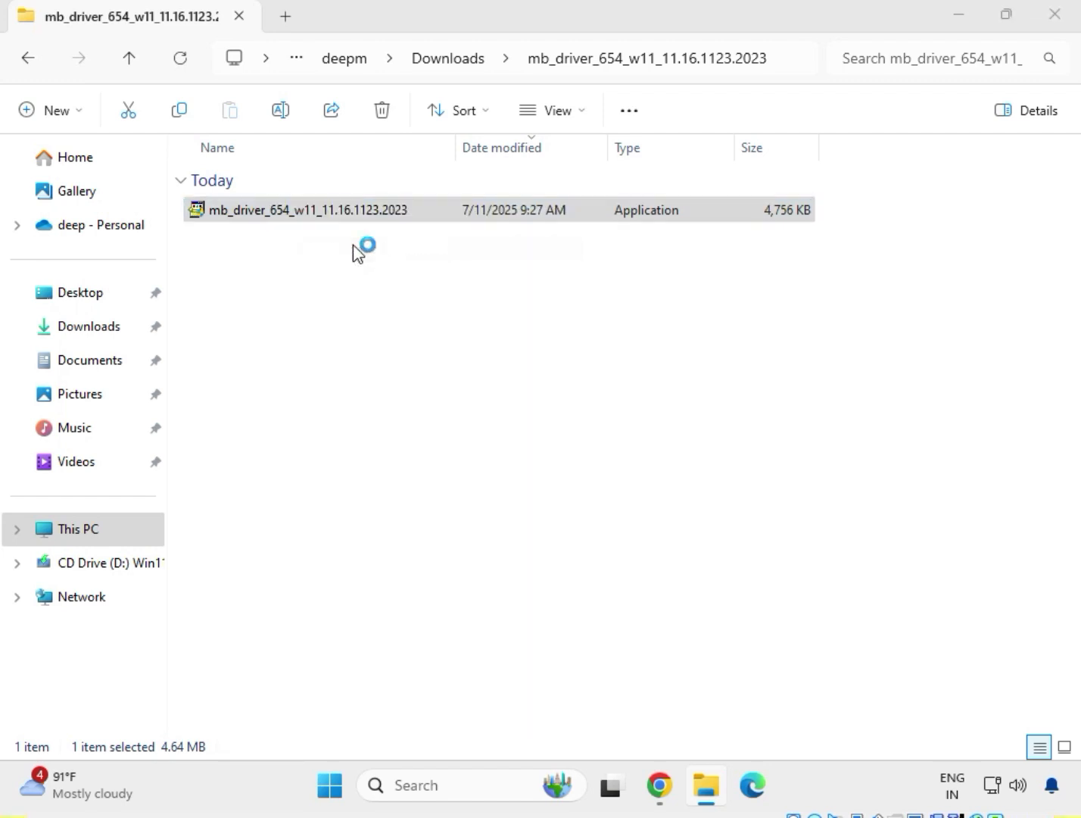
{"action": "left_click", "coordinate": [437, 570]}
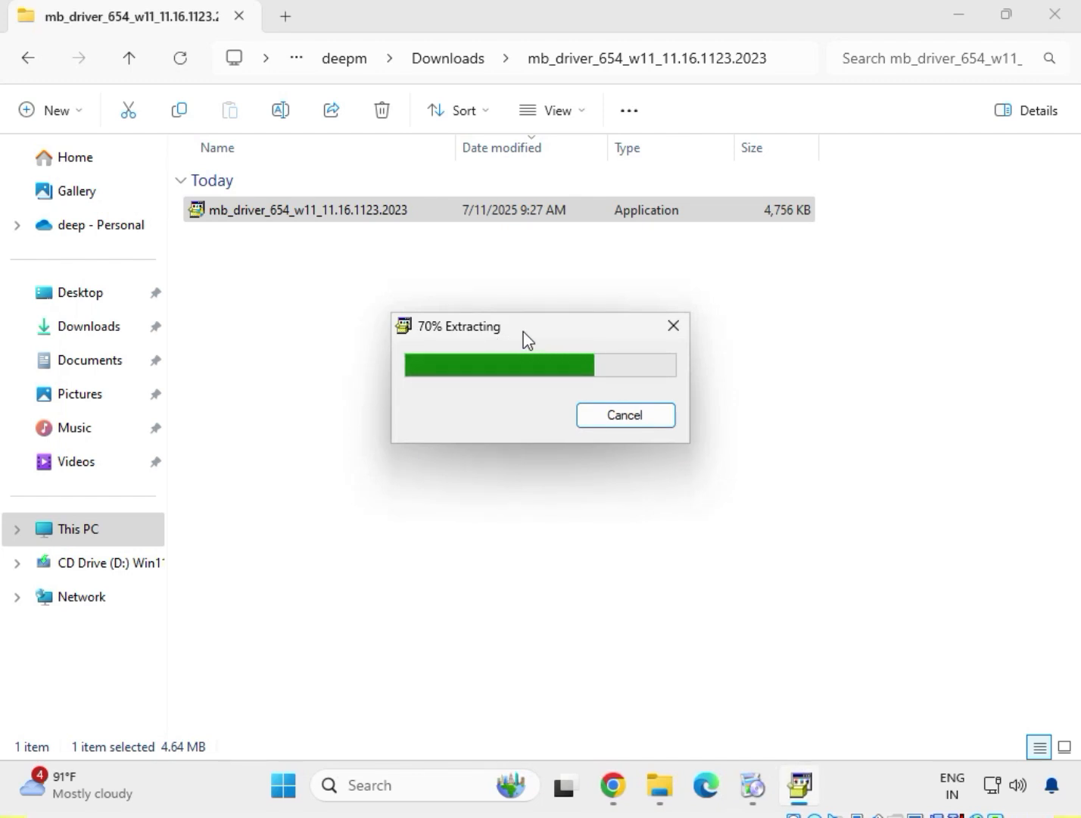
{"action": "left_click_drag", "start_coordinate": [523, 331], "coordinate": [450, 247]}
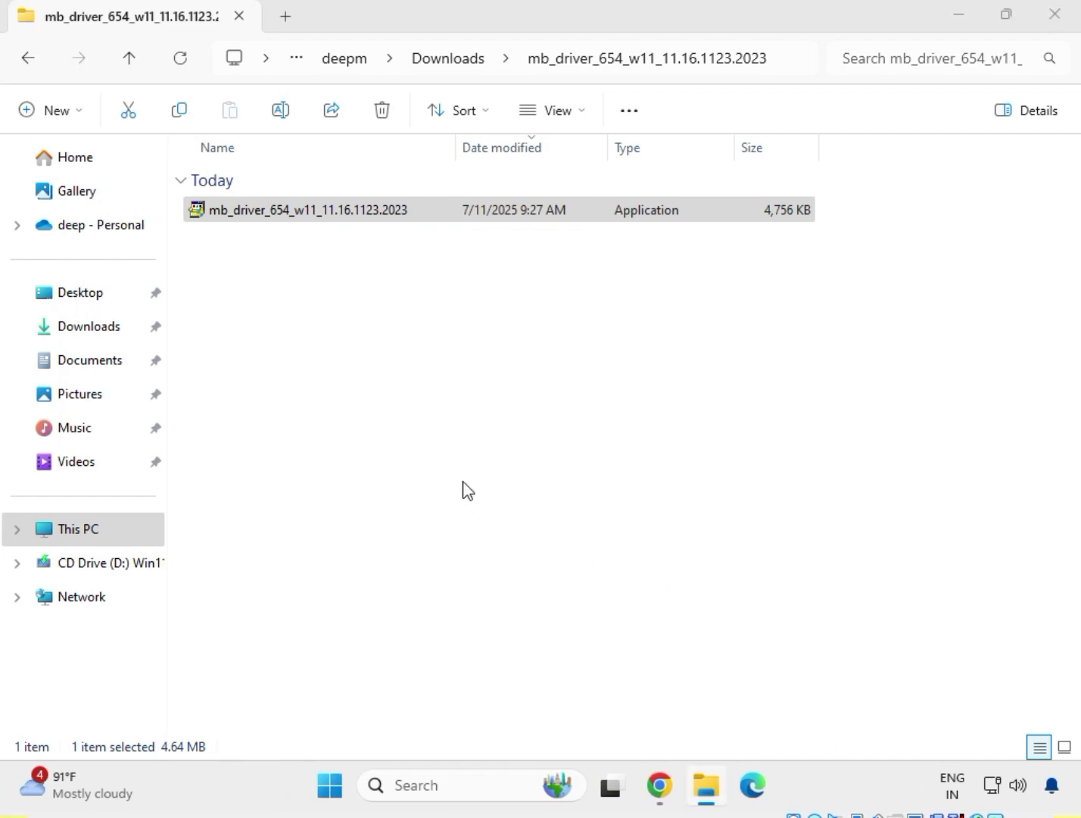
Go back to Downloads and open the mb_driver_633_consumer_2020.14.0.1600 folder.
{"action": "left_click", "coordinate": [26, 59]}
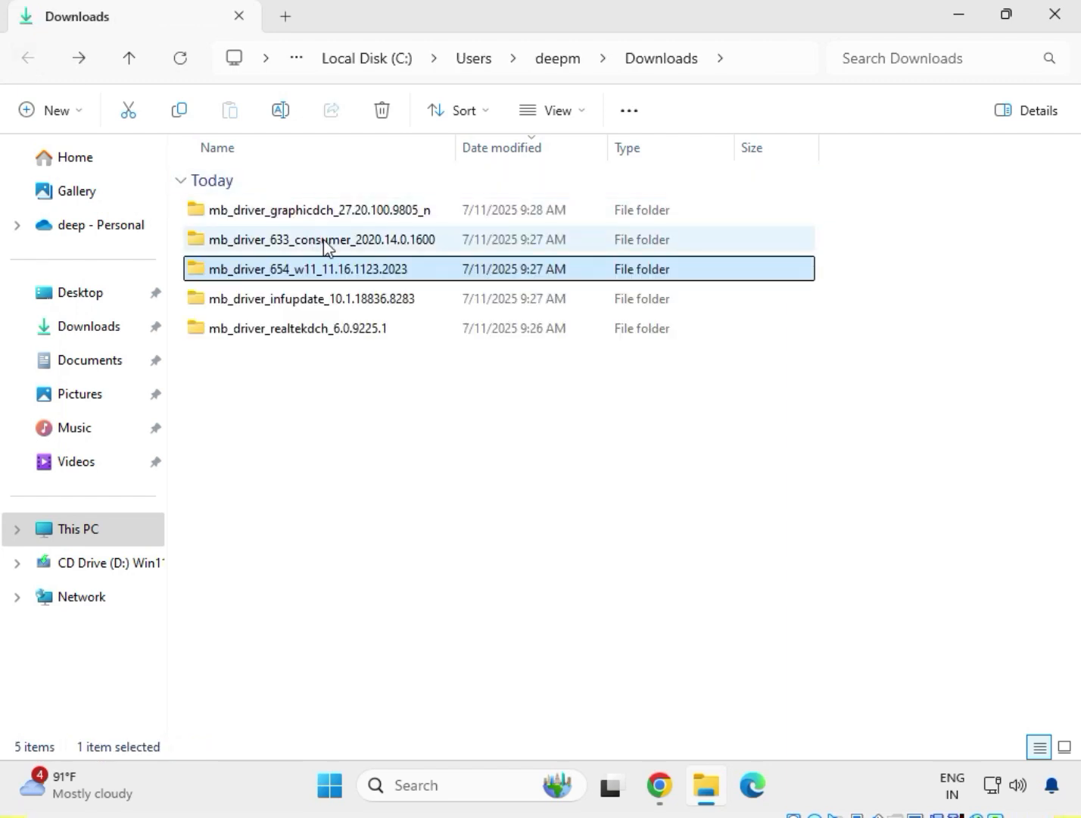
{"action": "left_click", "coordinate": [324, 241]}
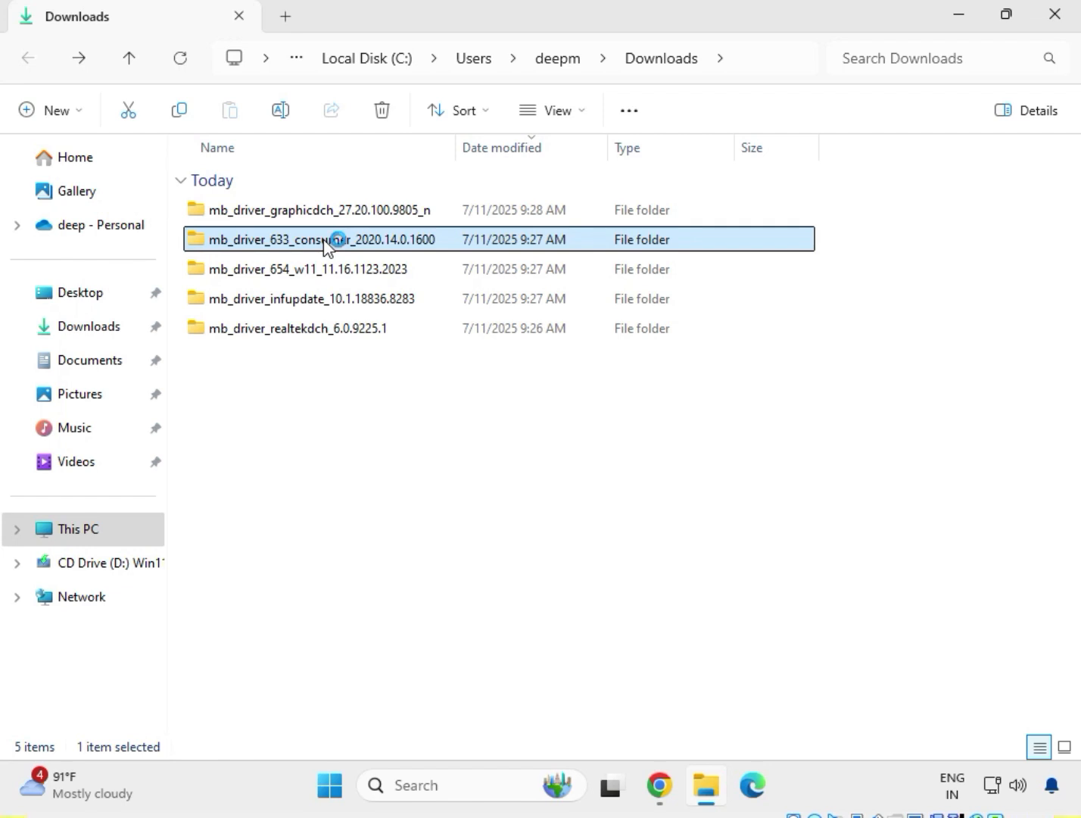
{"action": "right_click", "coordinate": [269, 249]}
{"action": "left_click", "coordinate": [315, 306]}
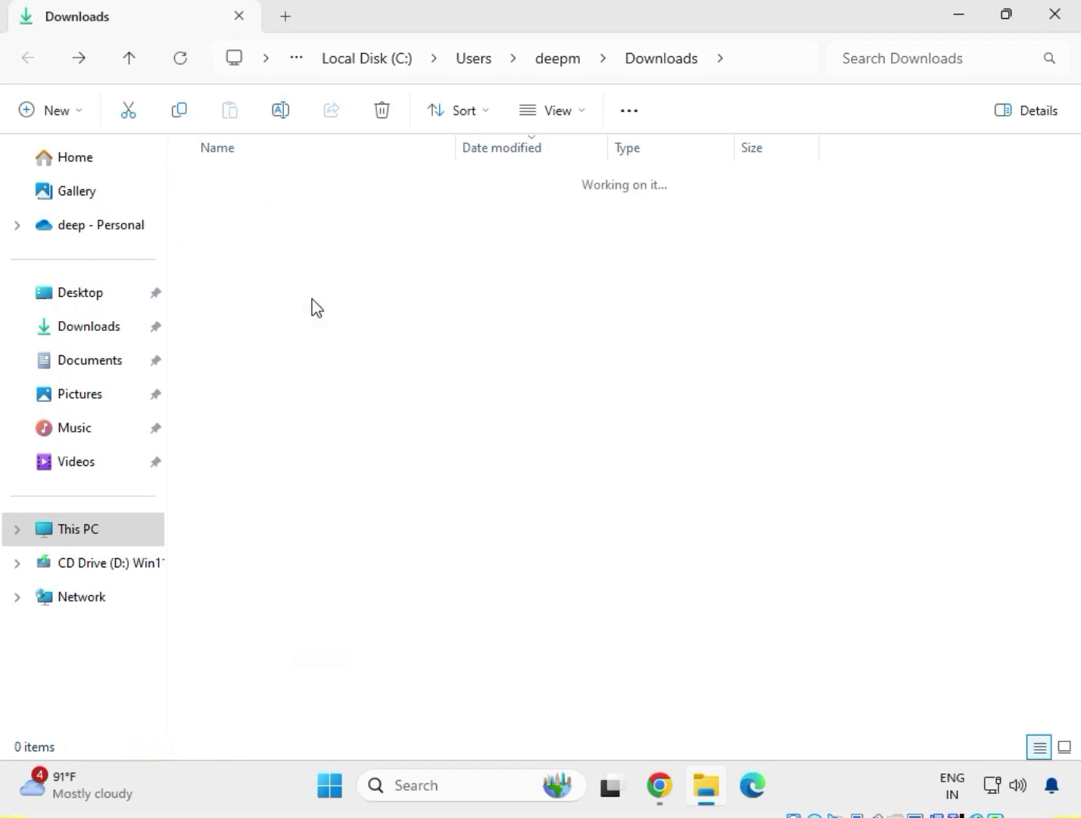
Try to install Intel Management Engine Components by running mb_driver_633_consumer_2020.14.0.1600 as administrator, finish the setup and return to Downloads.
{"action": "left_click", "coordinate": [304, 219]}
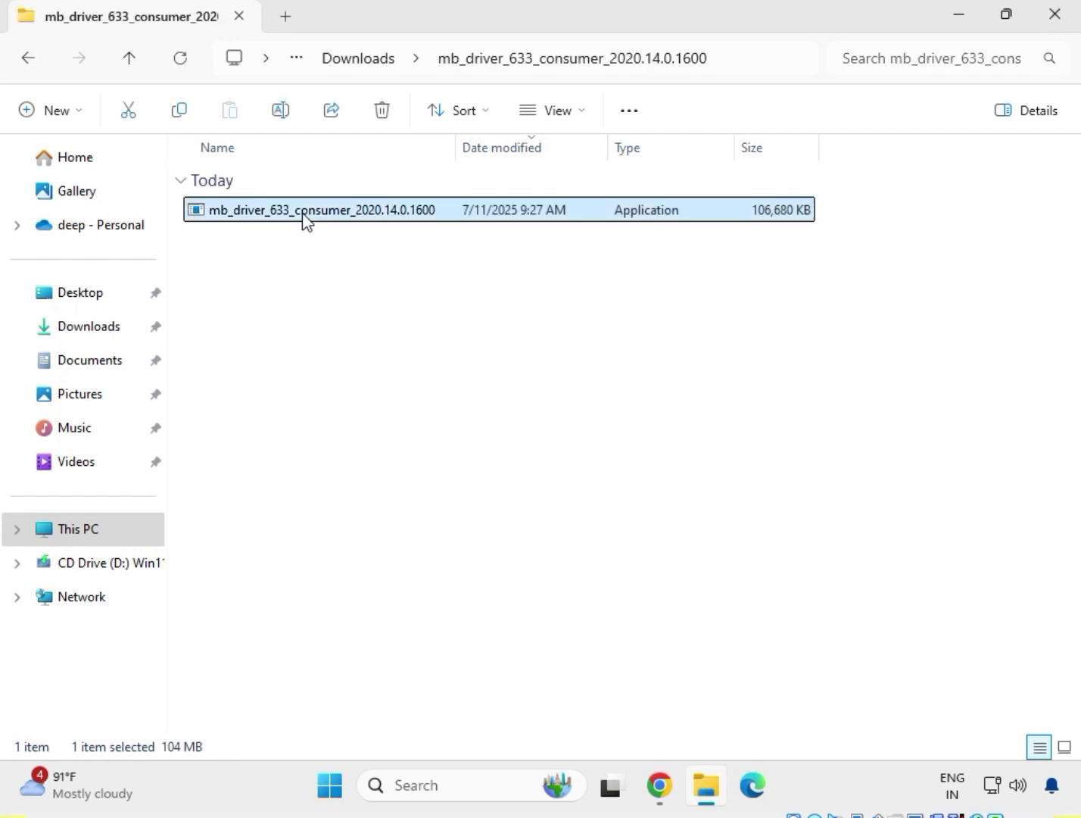
{"action": "right_click", "coordinate": [303, 218]}
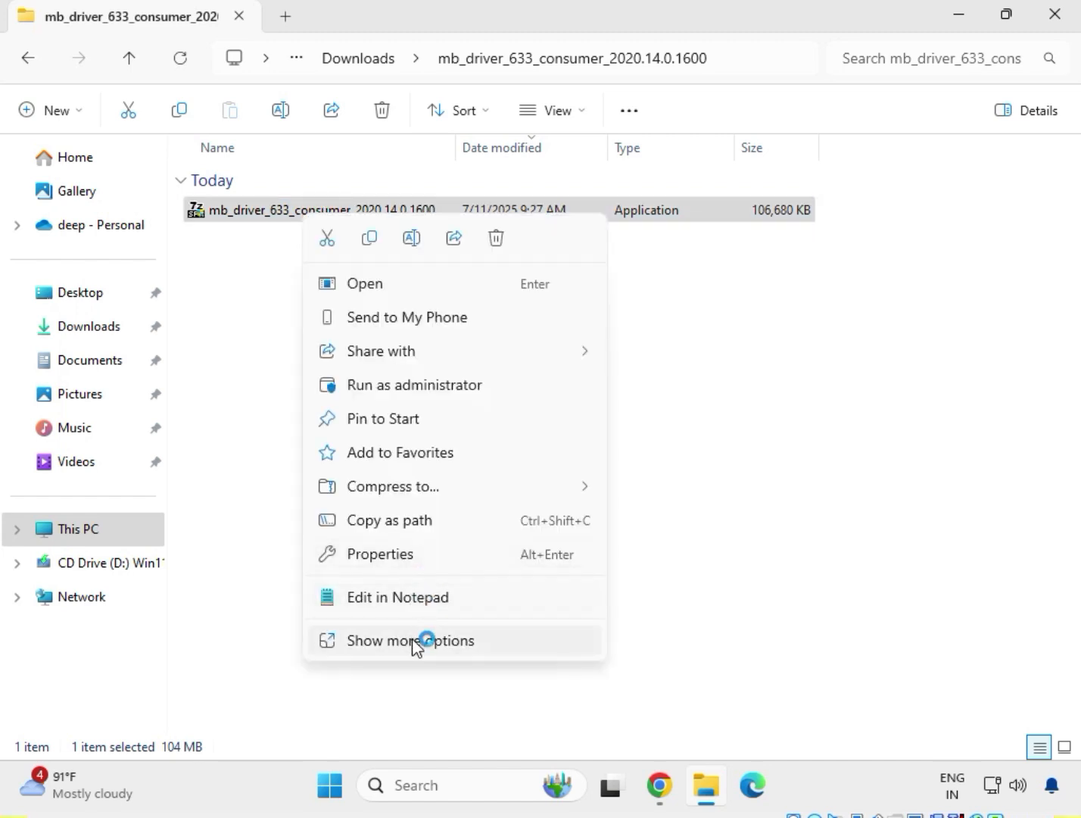
{"action": "left_click", "coordinate": [413, 642]}
{"action": "left_click", "coordinate": [340, 254]}
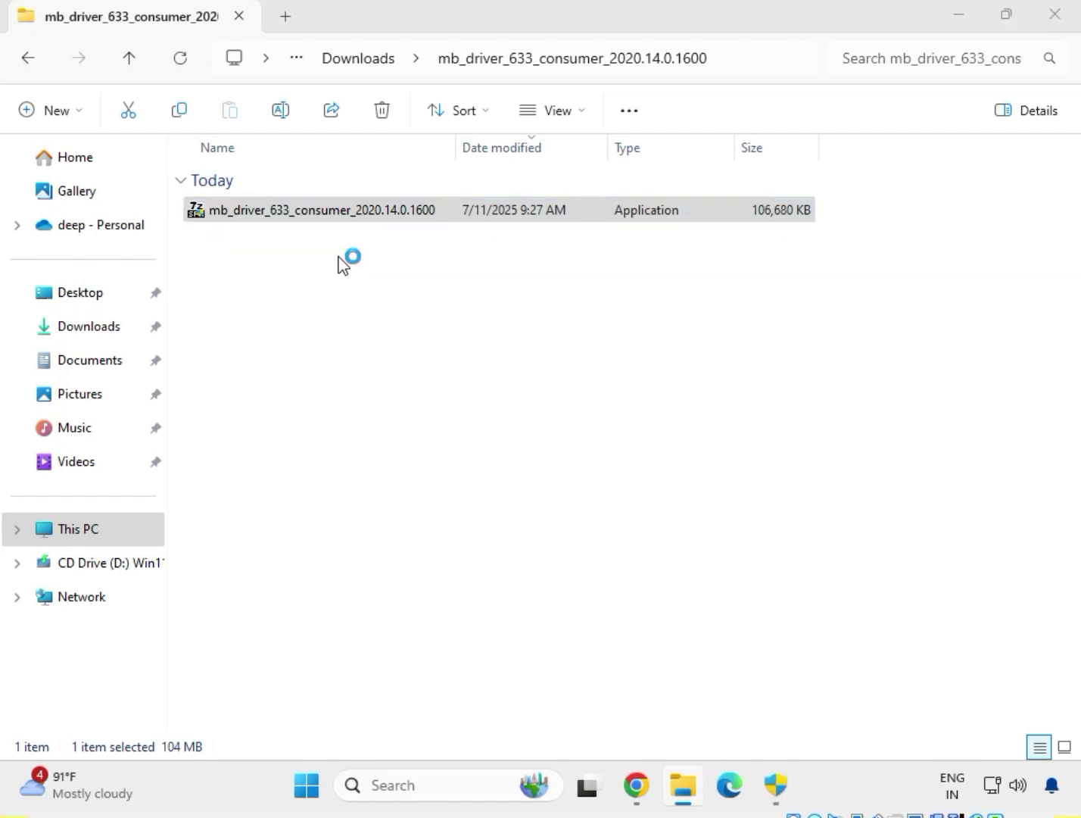
{"action": "left_click", "coordinate": [787, 795]}
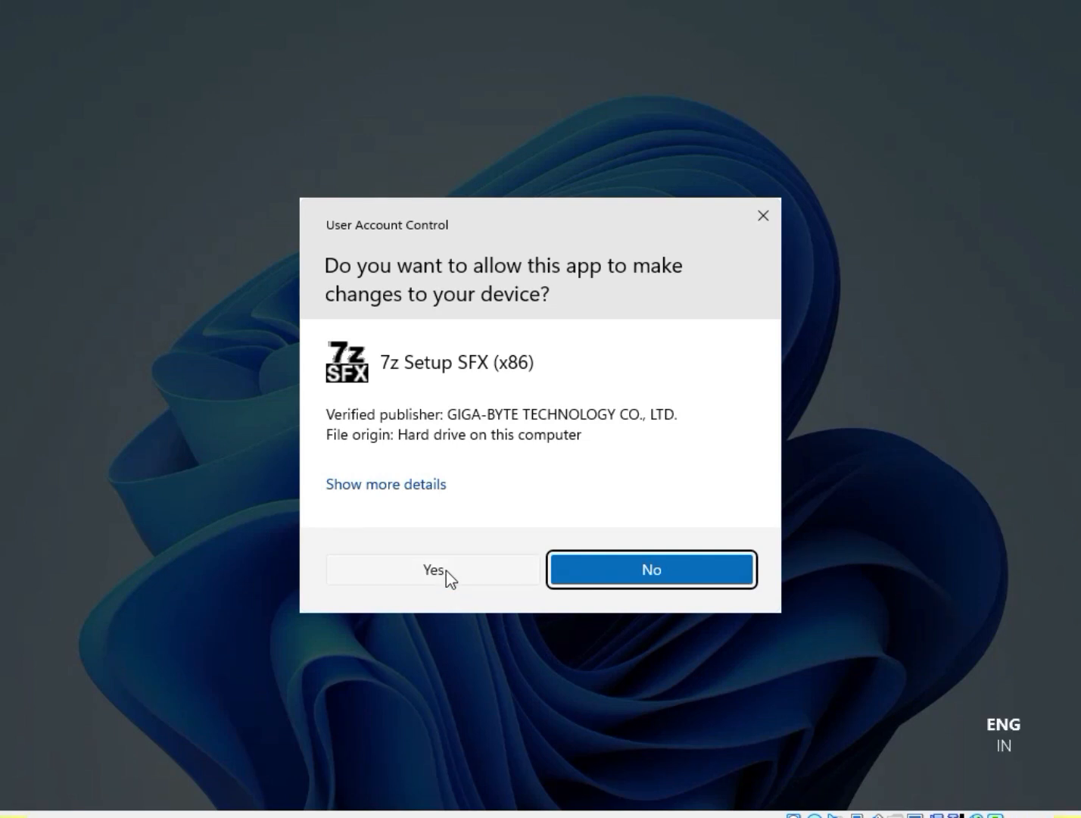
{"action": "left_click", "coordinate": [434, 570]}
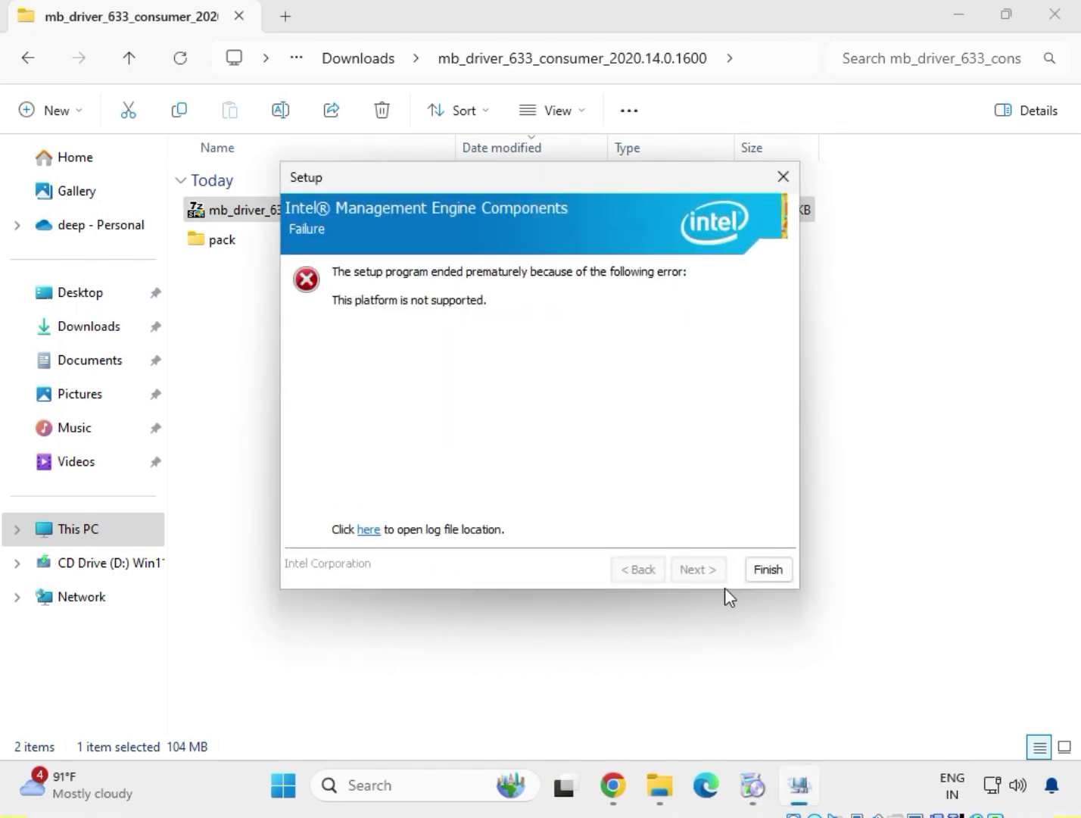
{"action": "left_click", "coordinate": [763, 571]}
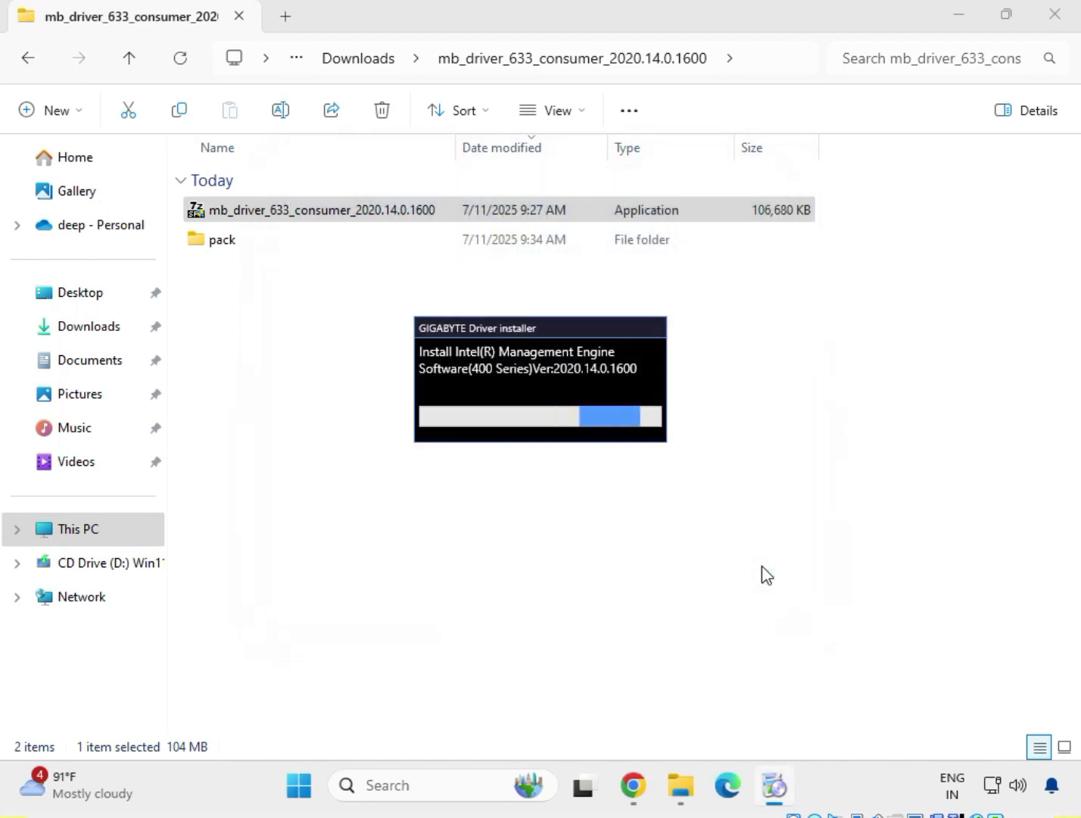
{"action": "left_click", "coordinate": [29, 66]}
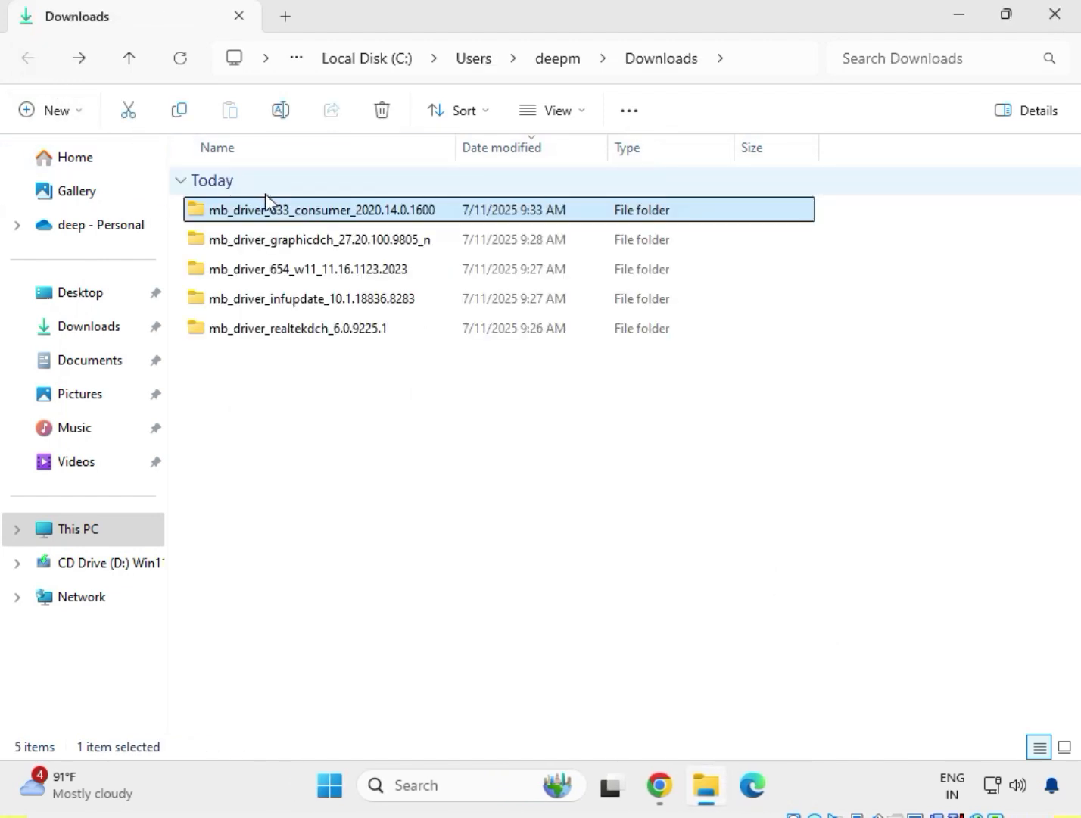